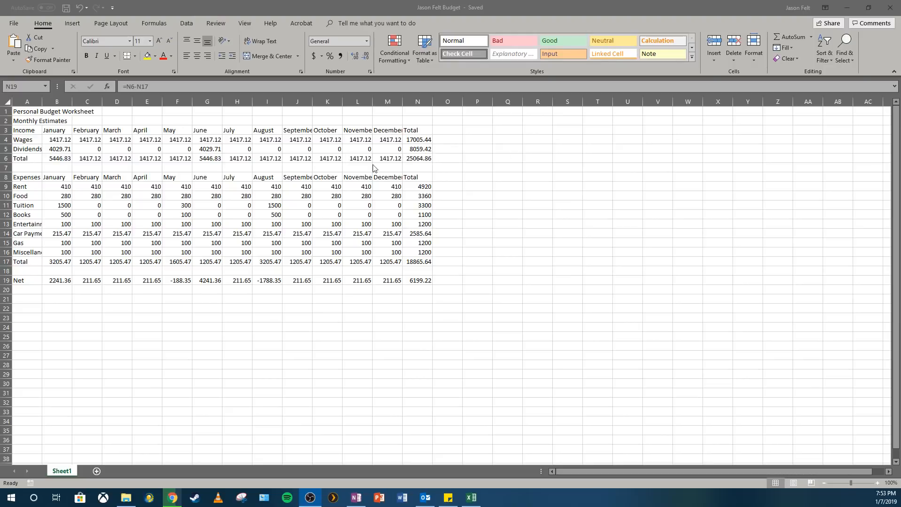
Examine the cut-off month headings and expense labels, such as September, Car Payment and Entertainment, in the budget table.
click(356, 180)
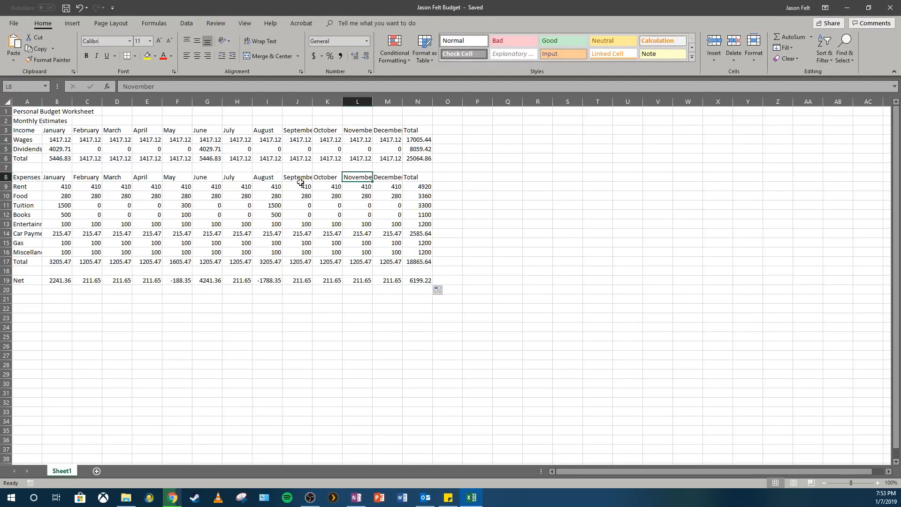
key(Left)
key(Left)
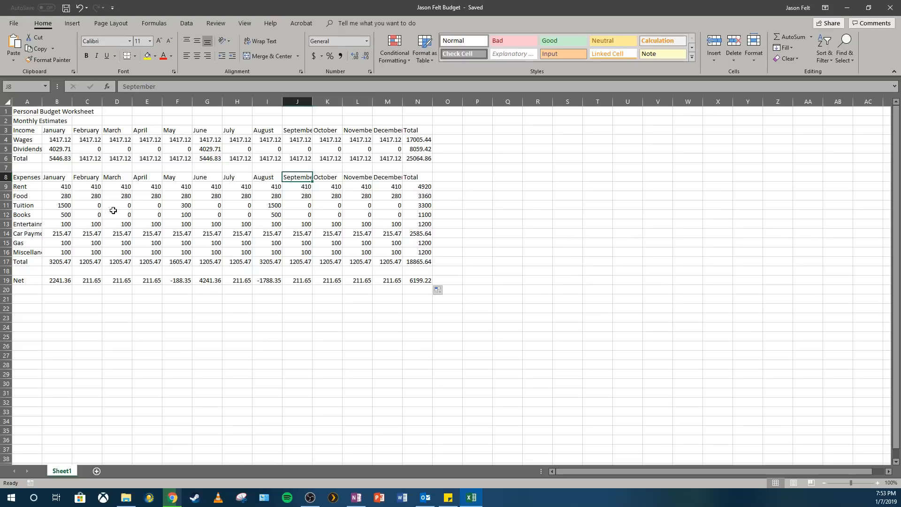
click(23, 235)
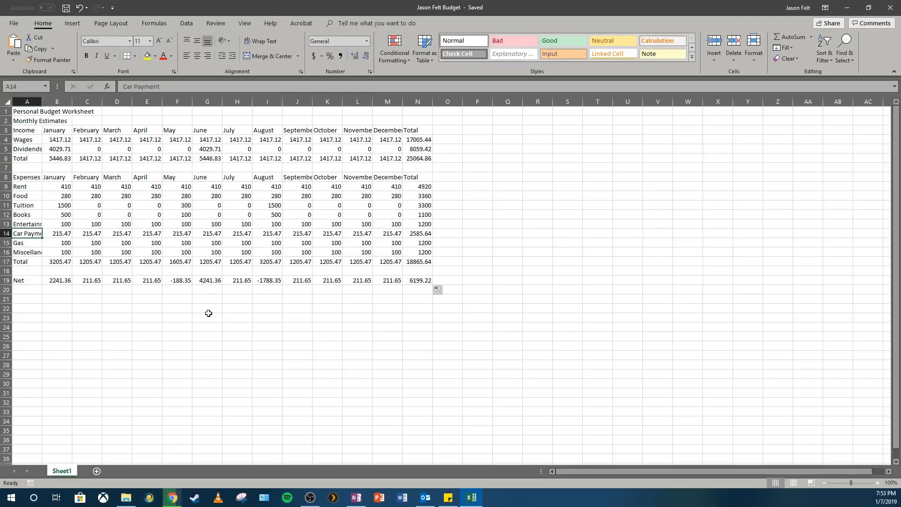
click(32, 254)
click(173, 298)
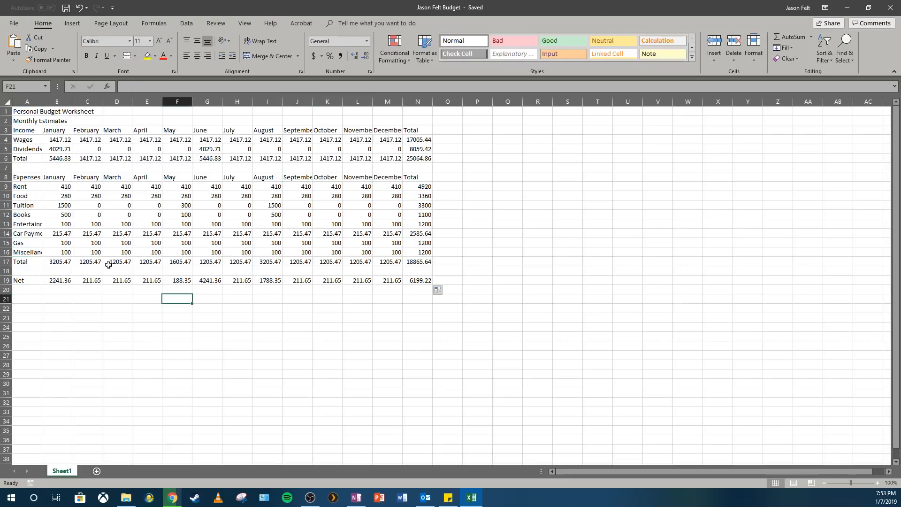
click(31, 226)
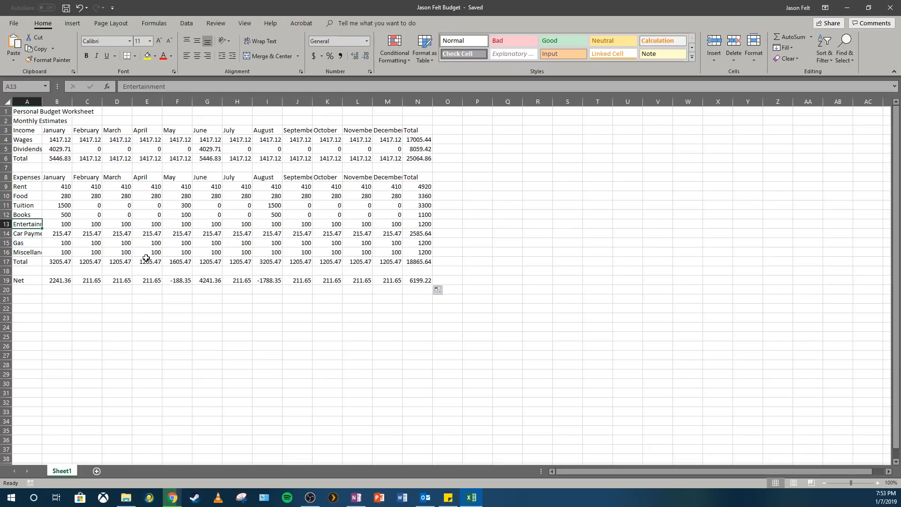
click(147, 309)
click(89, 287)
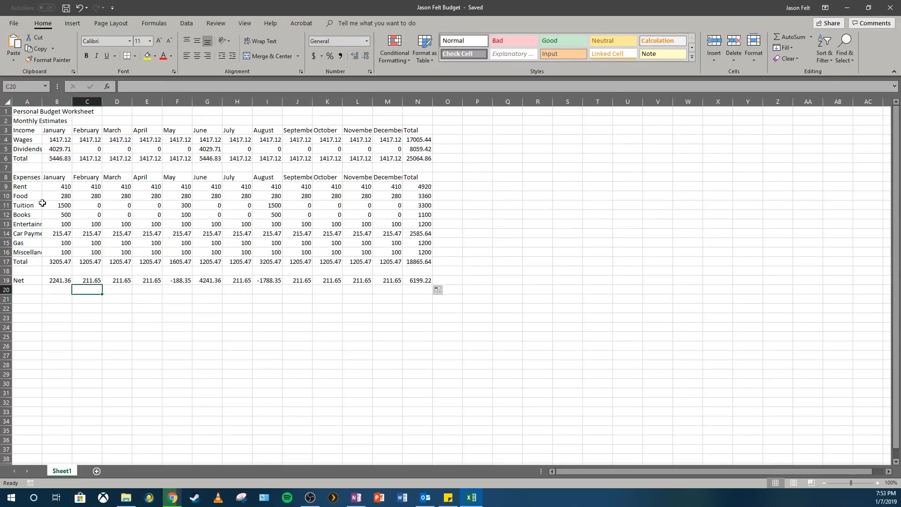
click(294, 178)
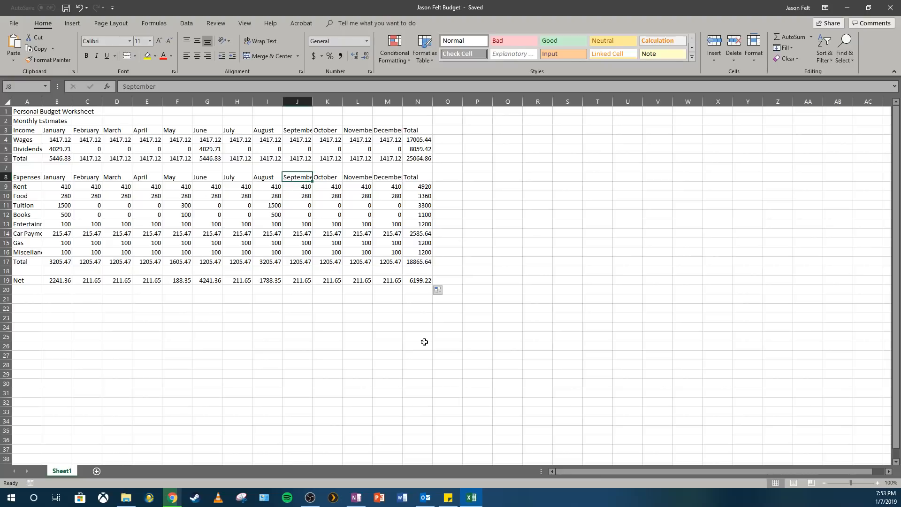
click(292, 299)
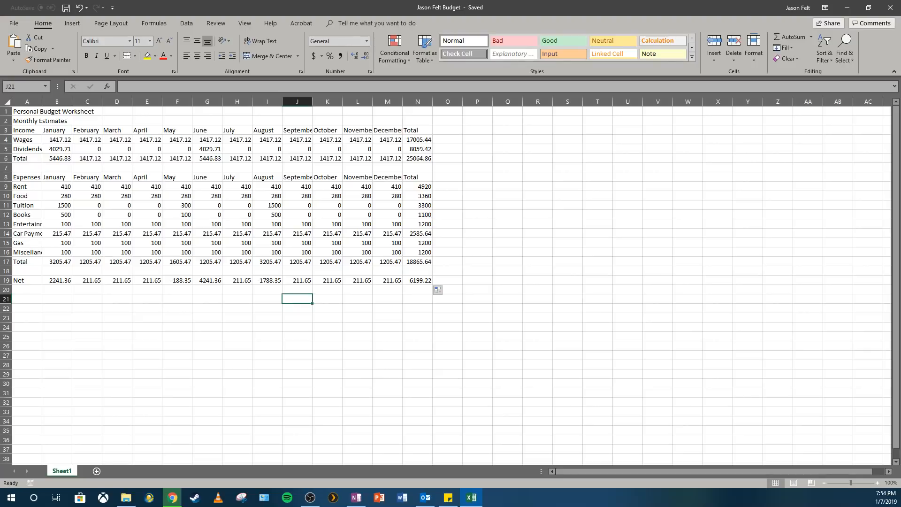
Apply the Title cell style to the "Personal Budget Worksheet" heading in A1.
click(30, 113)
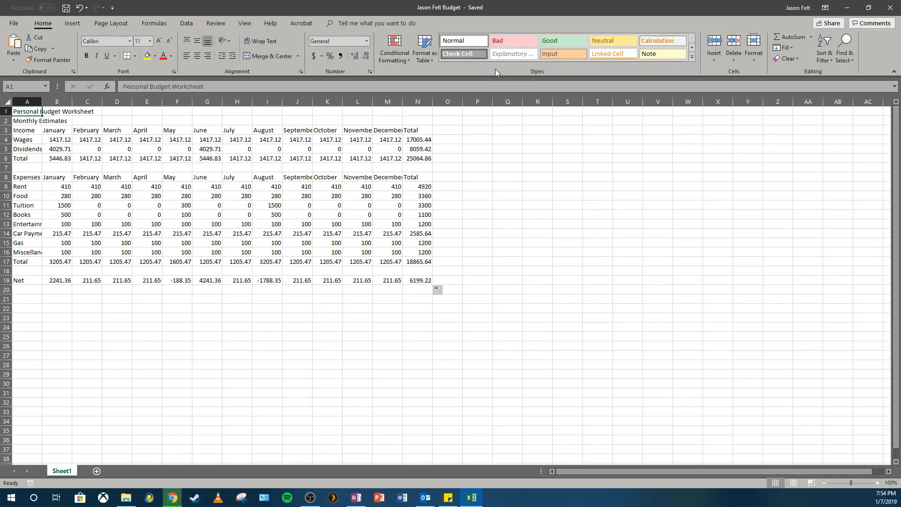
click(693, 57)
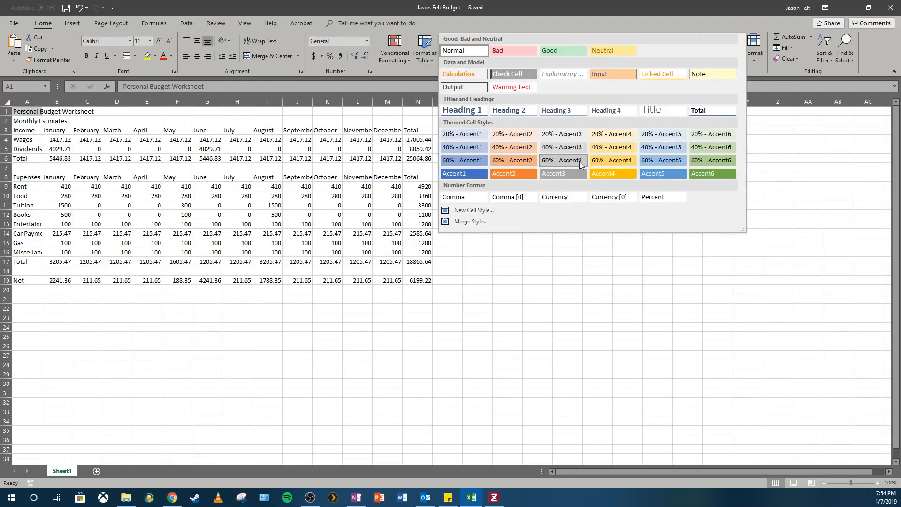
click(38, 67)
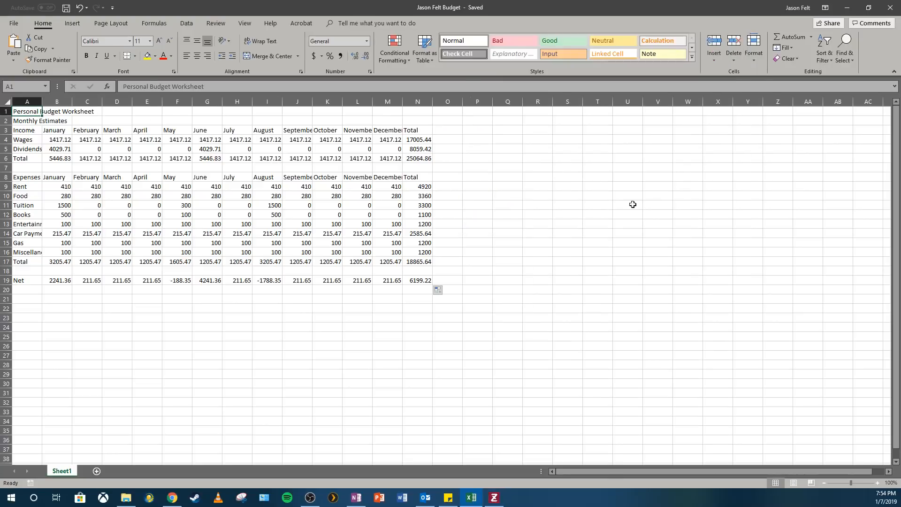
click(692, 57)
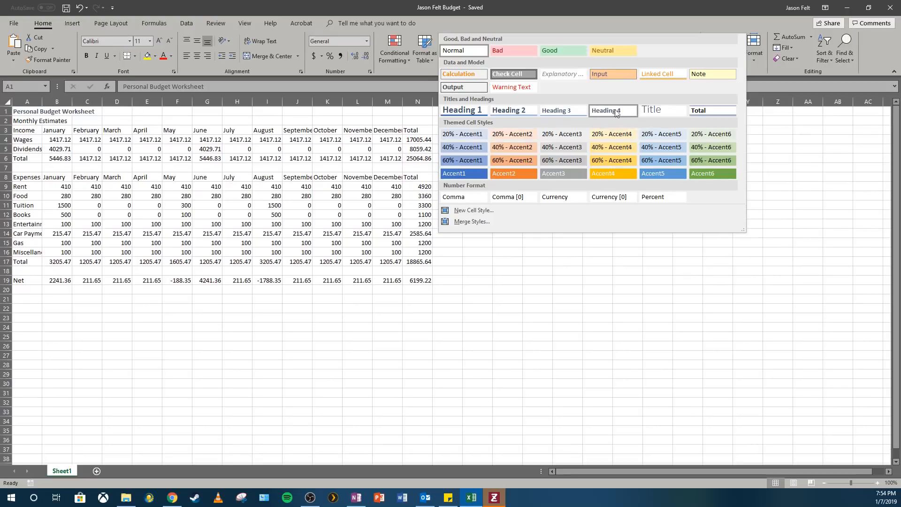
click(666, 113)
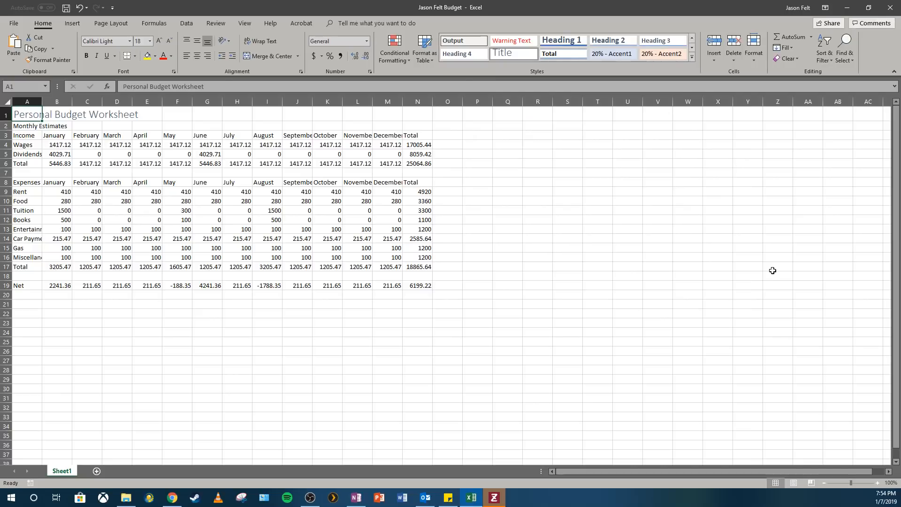
Set the font of the "Monthly Estimates" subtitle in A2 to Calibri Light.
click(22, 125)
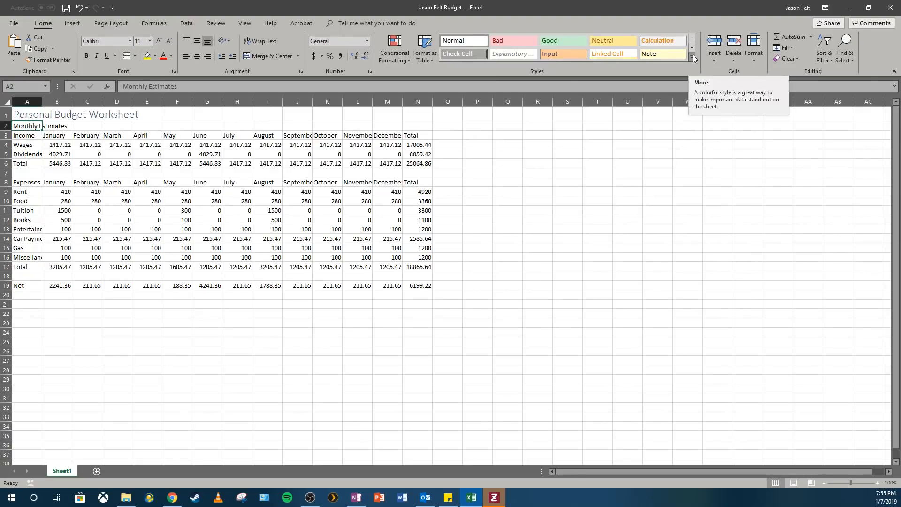
click(129, 42)
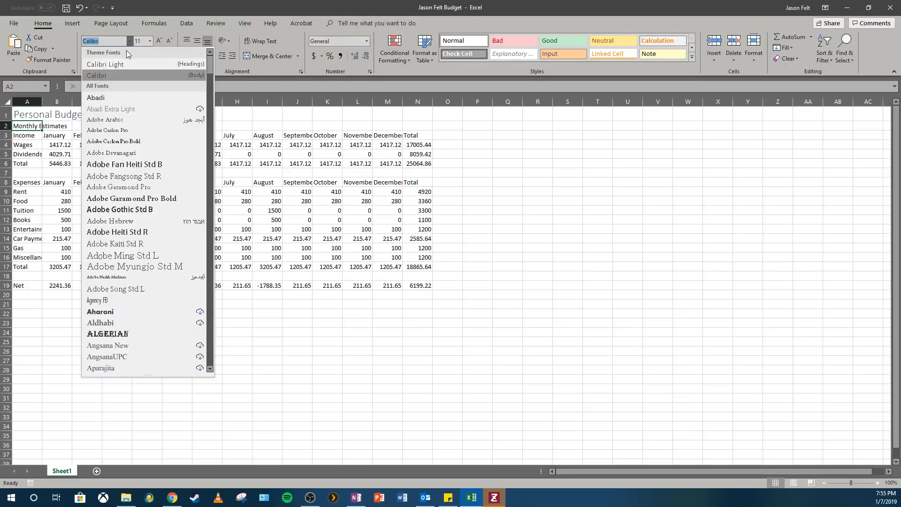
click(125, 65)
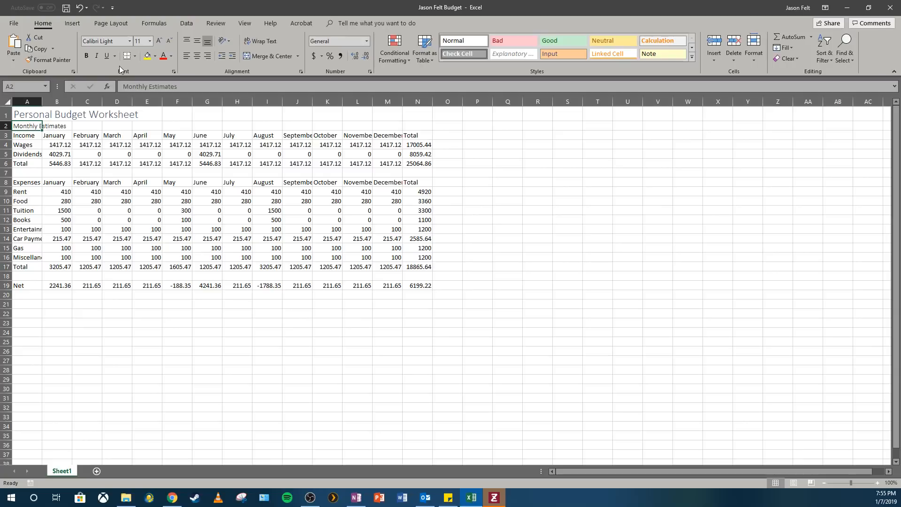
Make the headings in A1 and A2 bold, and set the "Monthly Estimates" subtitle to font size 14.
click(36, 114)
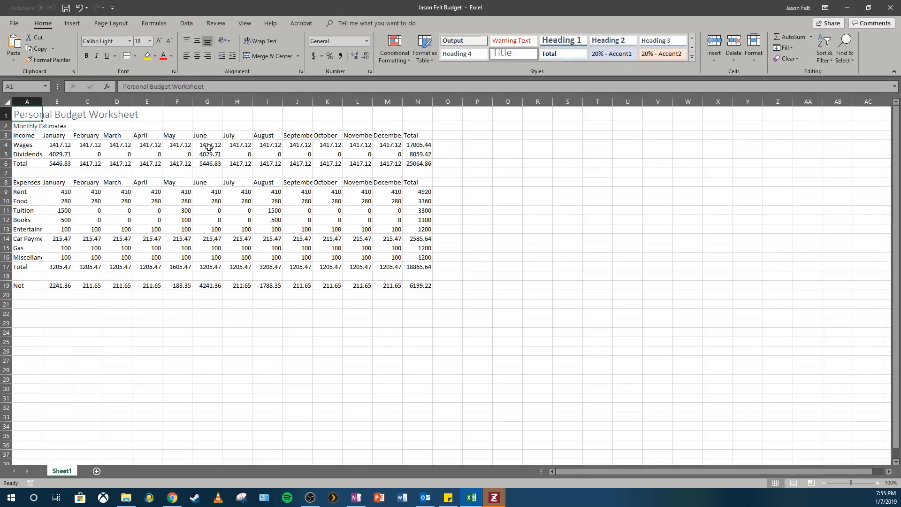
click(88, 55)
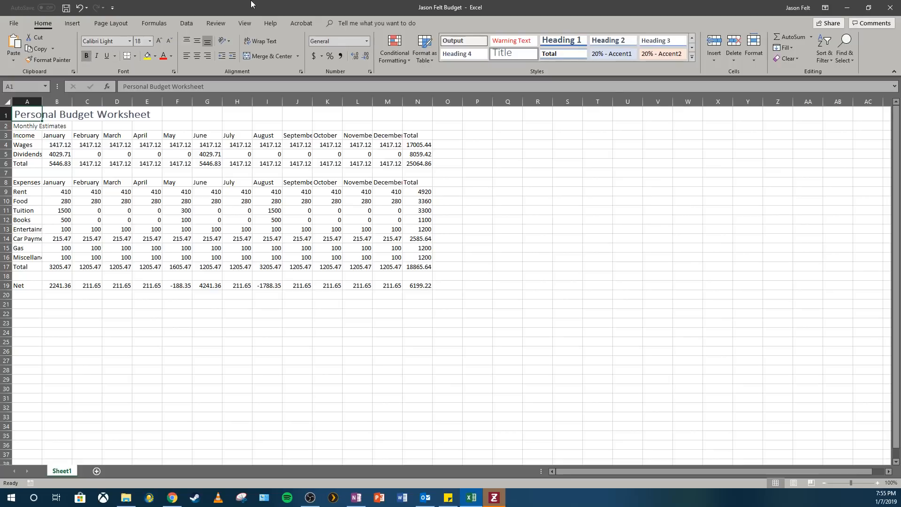
click(20, 125)
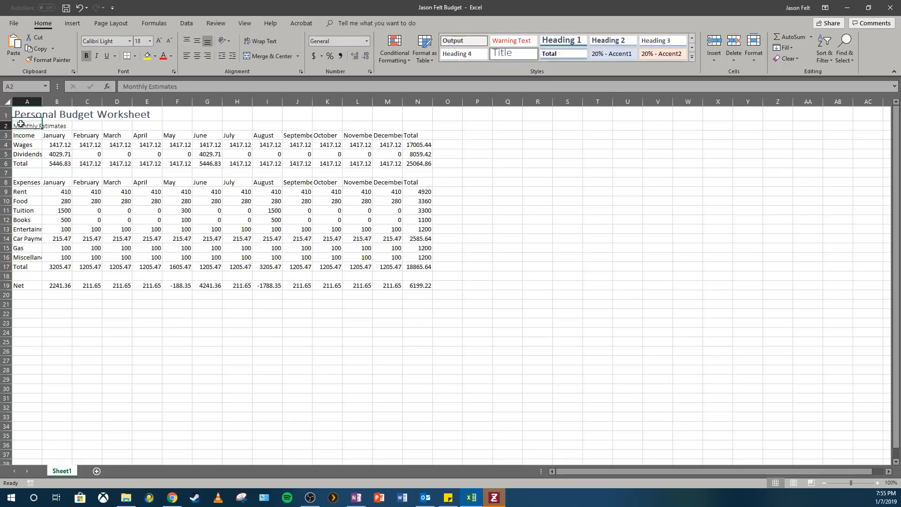
click(87, 55)
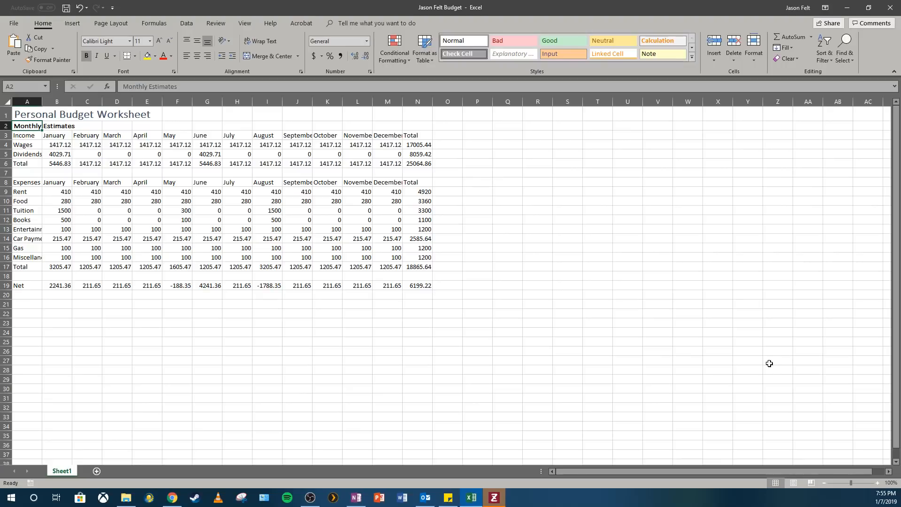
click(150, 42)
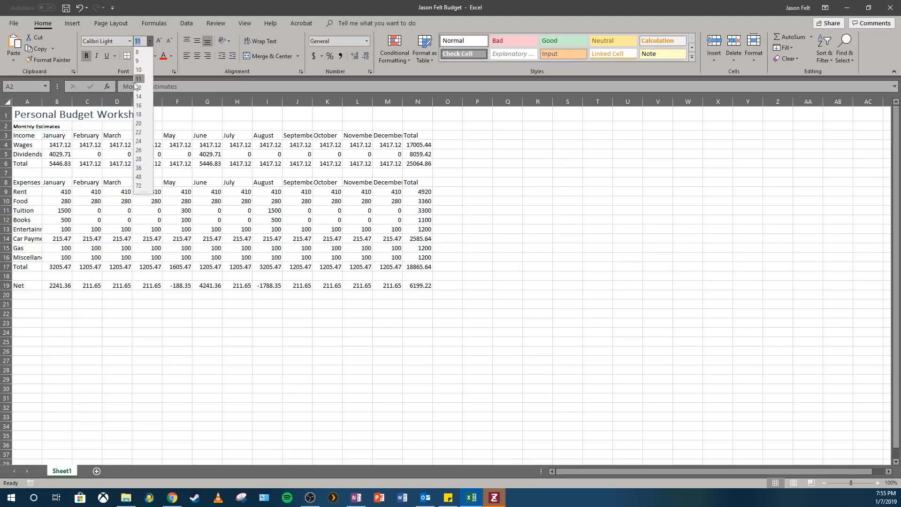
click(139, 97)
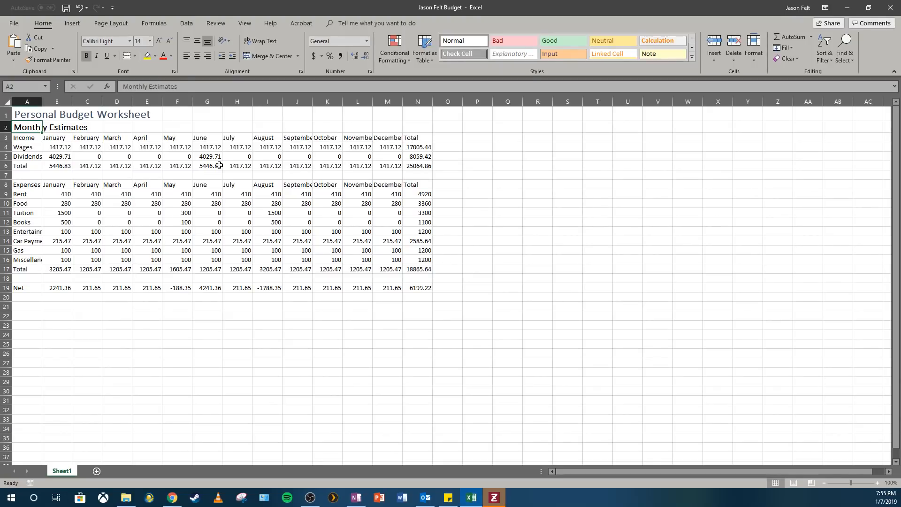
Color the text of both headings in A1 and A2 with Orange, Accent 2.
click(25, 113)
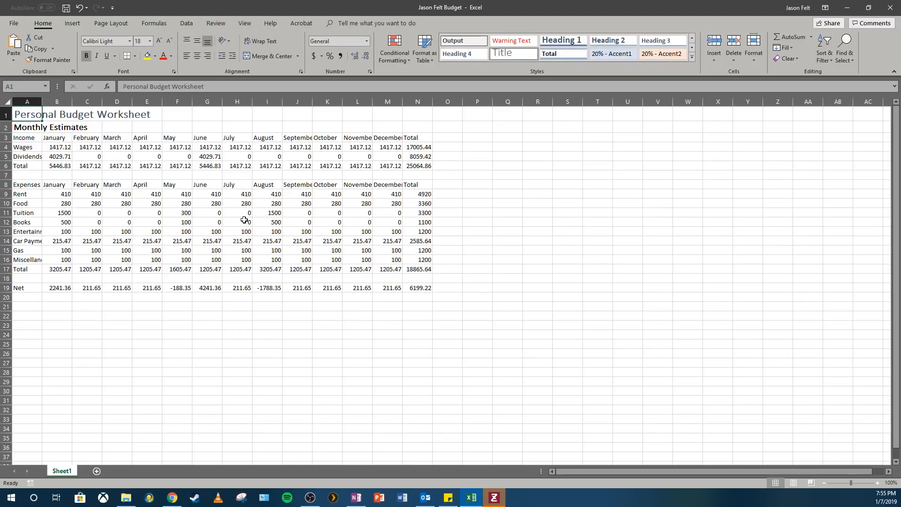
click(171, 57)
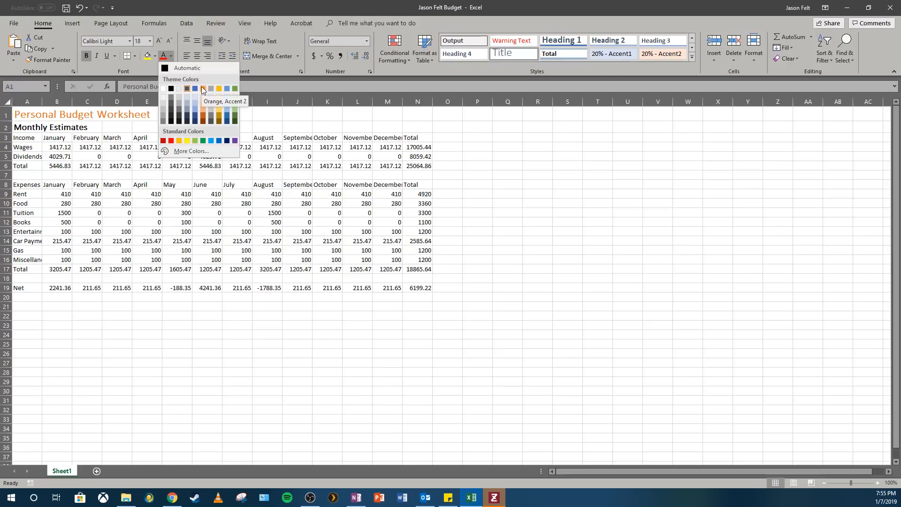
click(202, 89)
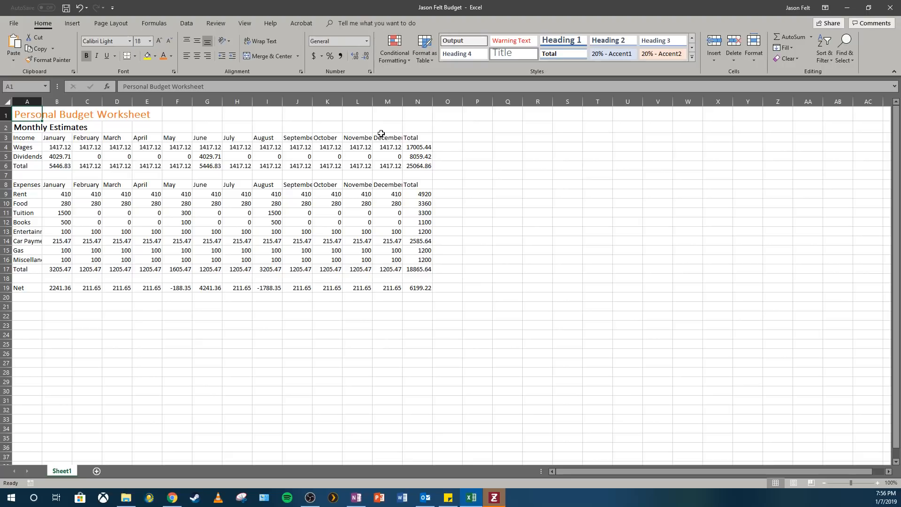
key(Down)
click(163, 56)
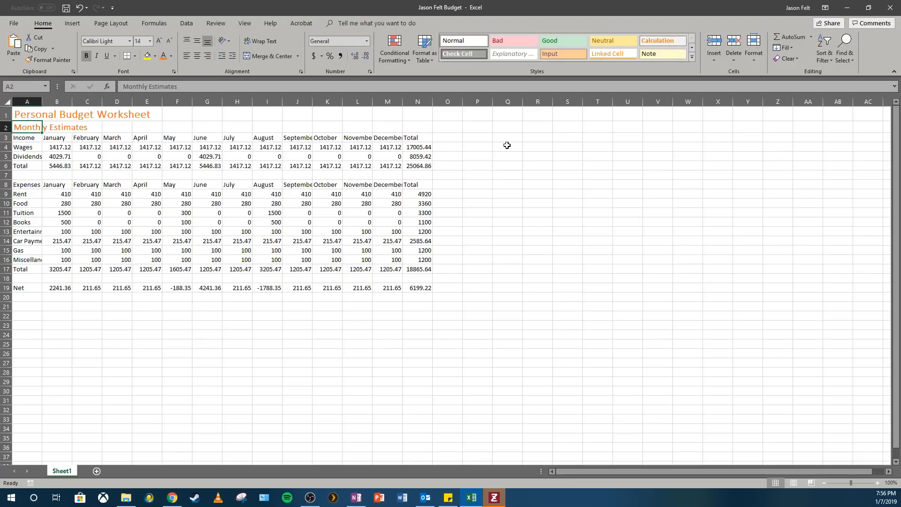
click(100, 139)
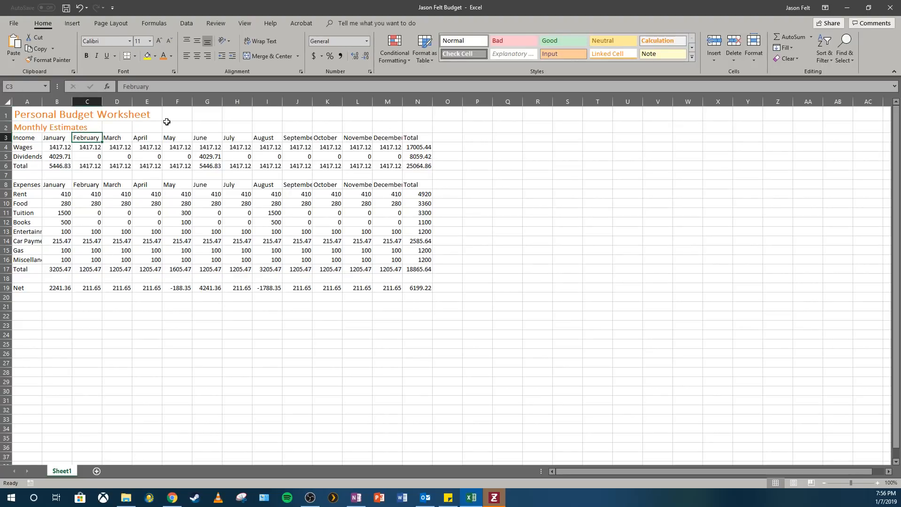
click(123, 125)
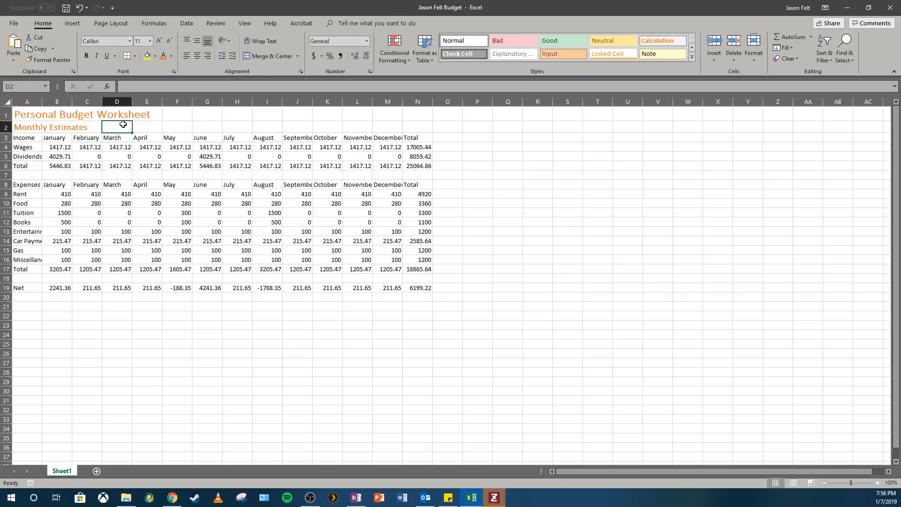
click(199, 113)
click(247, 117)
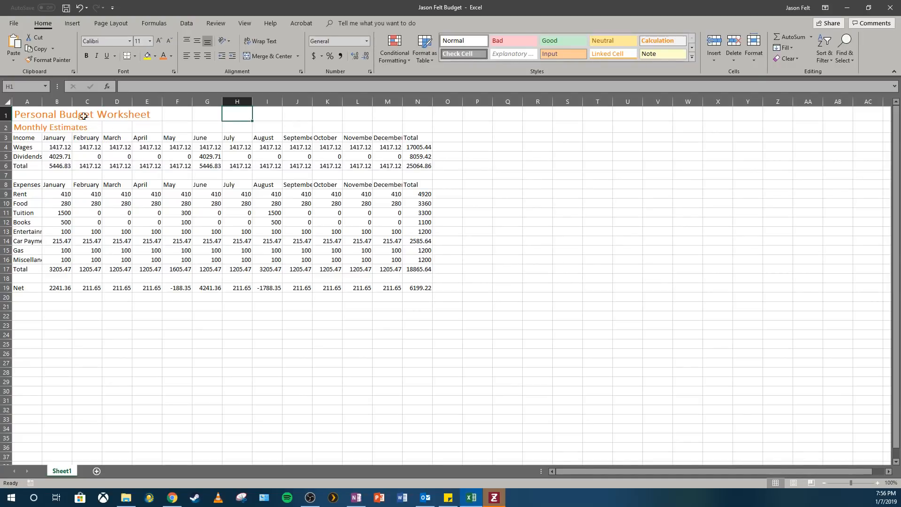
Merge and center the "Personal Budget Worksheet" title across A1:N1.
click(28, 115)
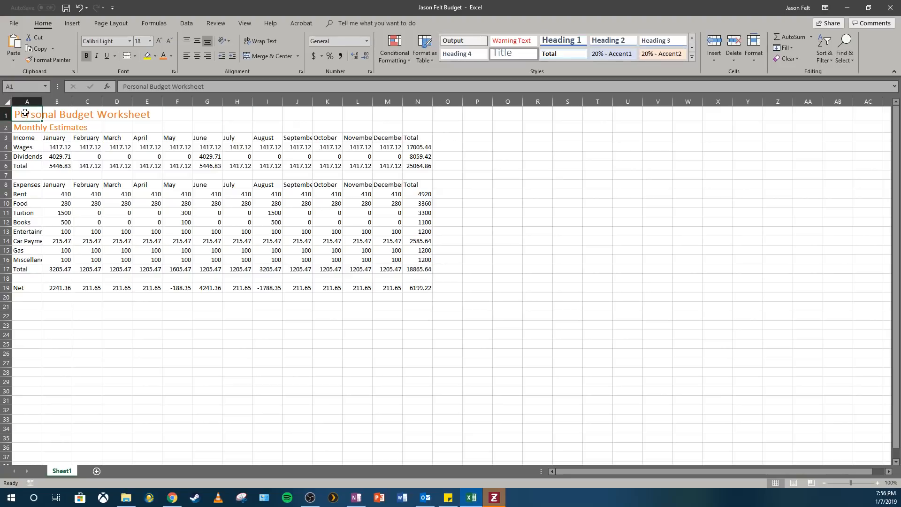
drag(24, 113, 427, 111)
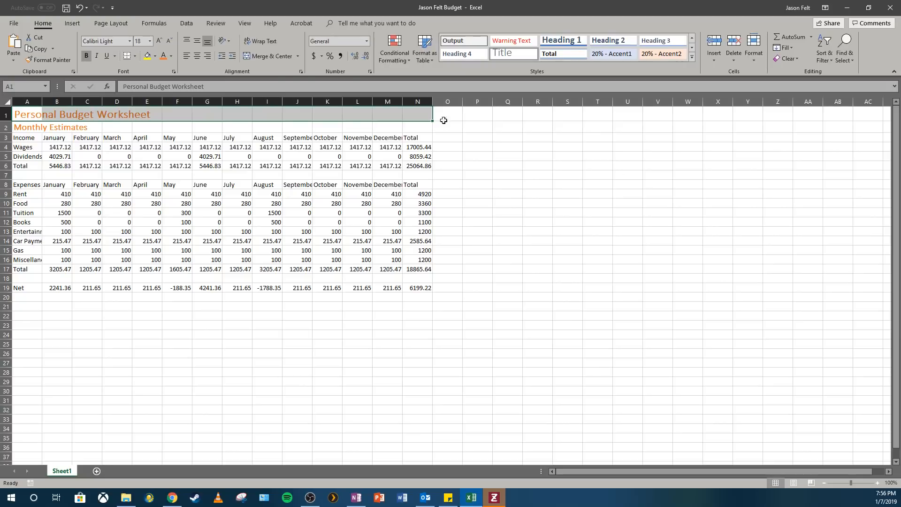
click(261, 56)
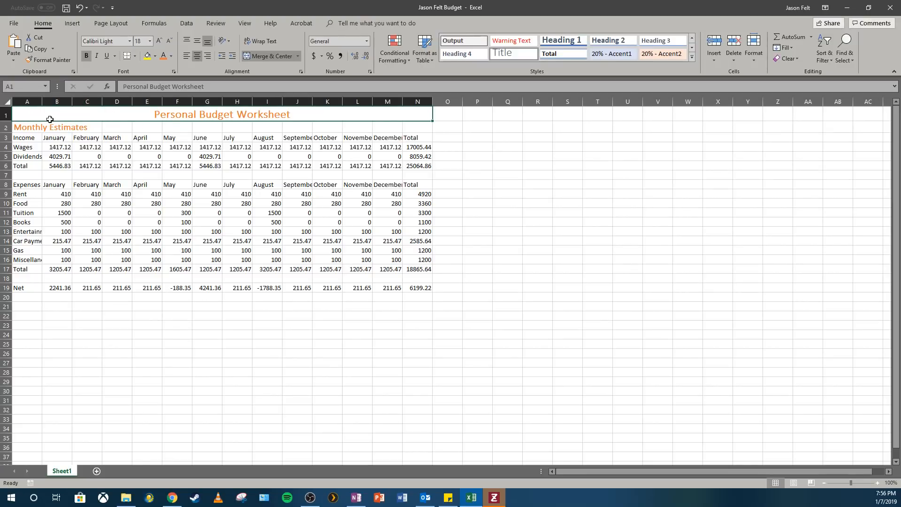
Merge and center the "Monthly Estimates" subtitle across A2:N2.
drag(24, 127, 418, 126)
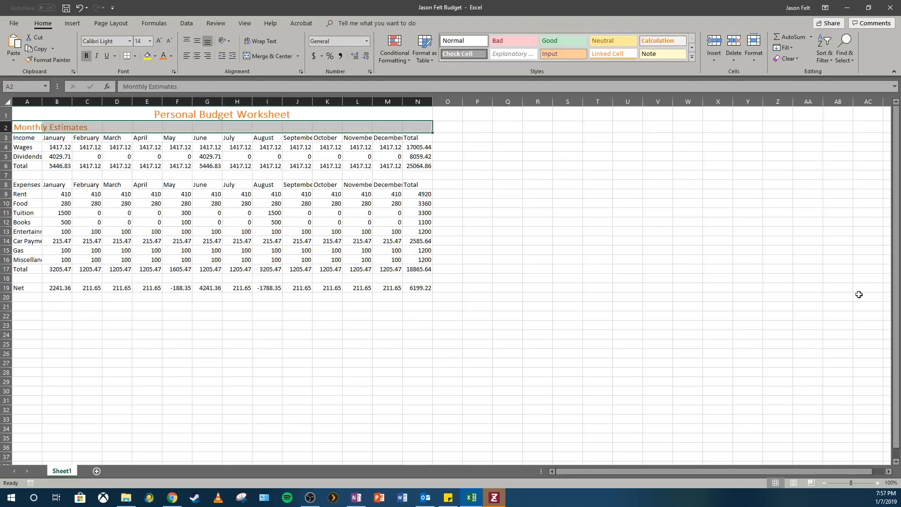
click(268, 56)
click(158, 118)
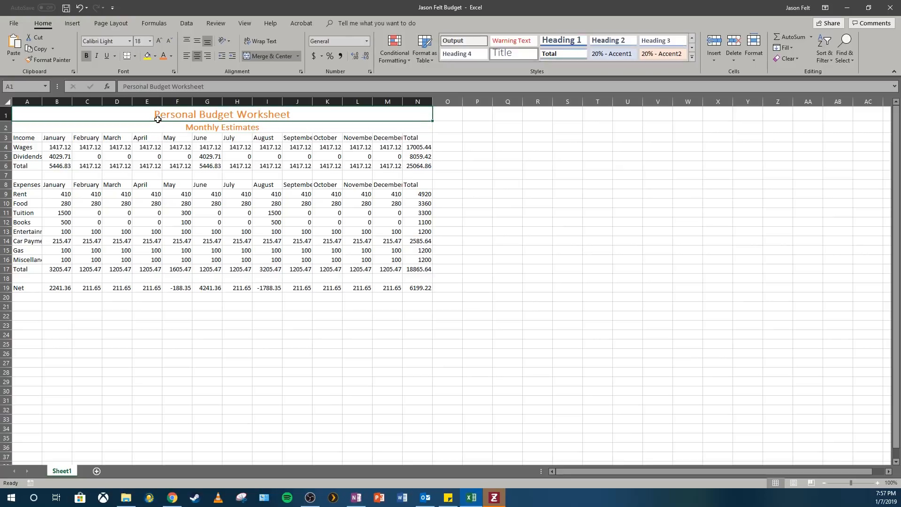
click(167, 127)
click(166, 115)
click(486, 174)
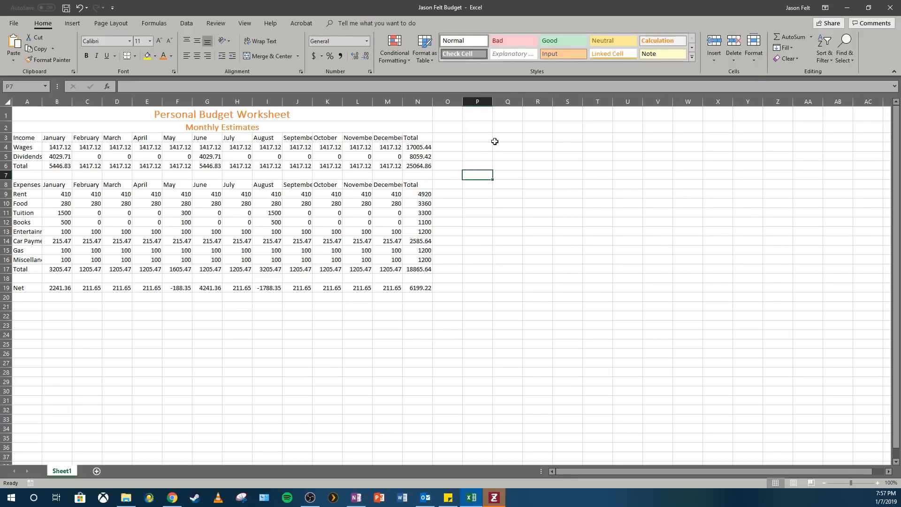
Apply the Heading 1 cell style to the income header row A3:N3 and center its text.
click(28, 139)
drag(29, 139, 412, 138)
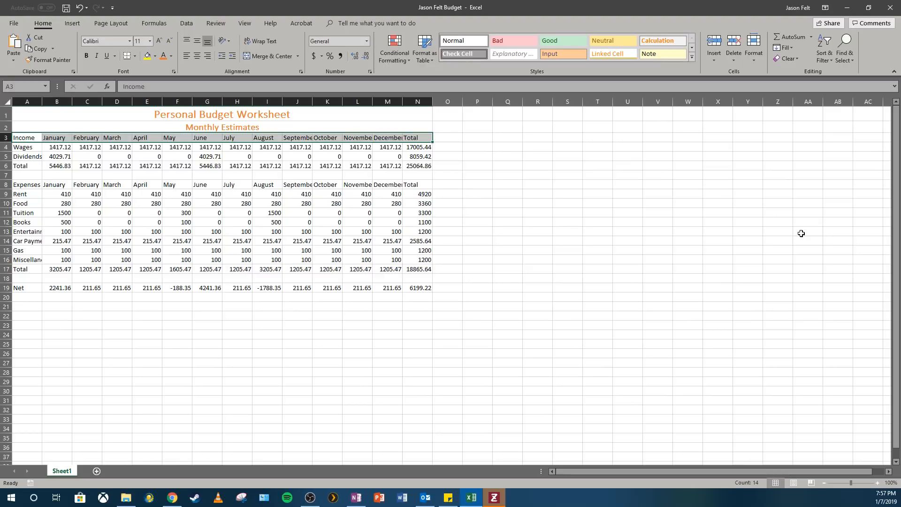
click(692, 57)
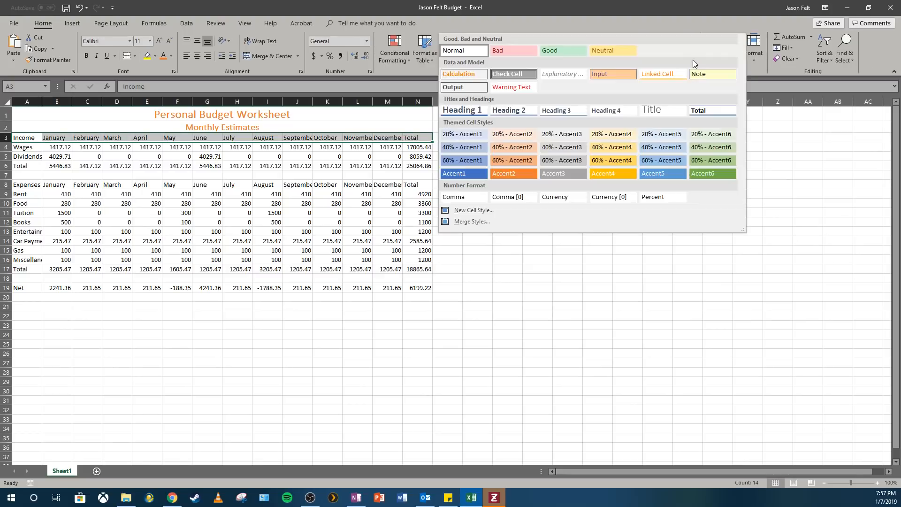
click(652, 4)
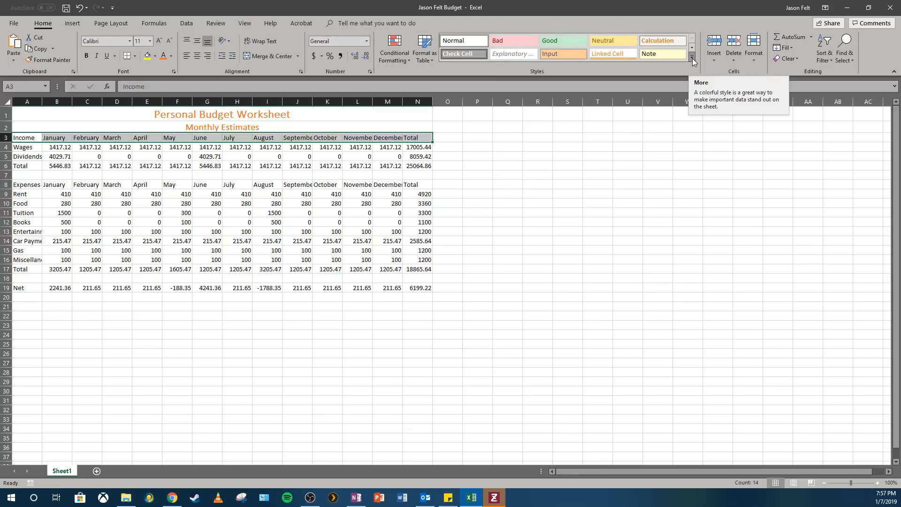
click(692, 58)
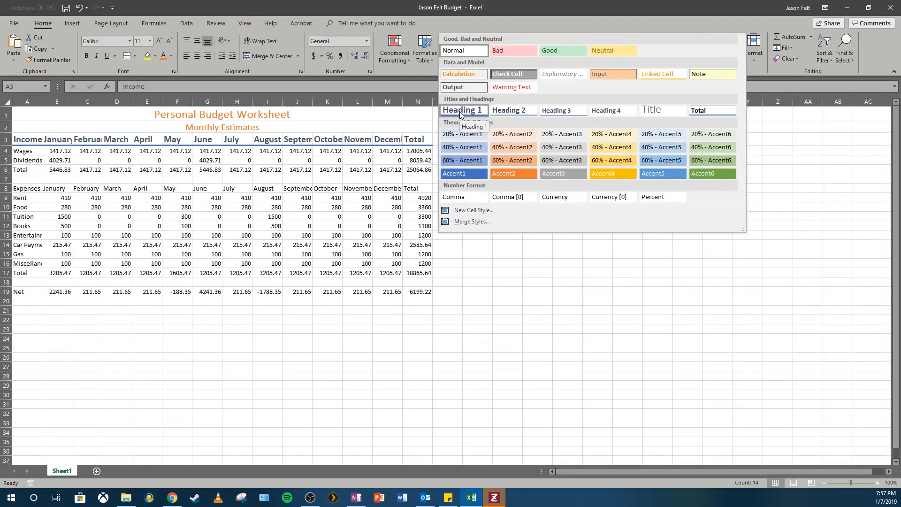
click(460, 111)
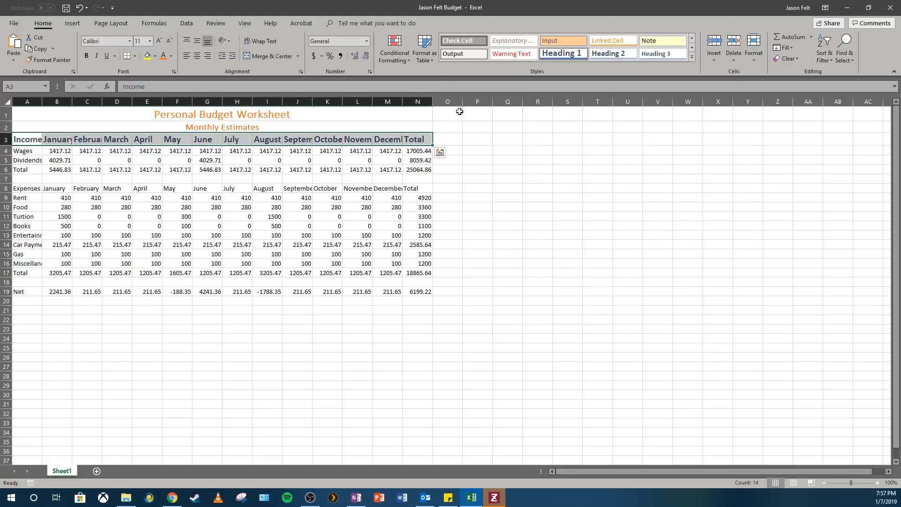
click(195, 58)
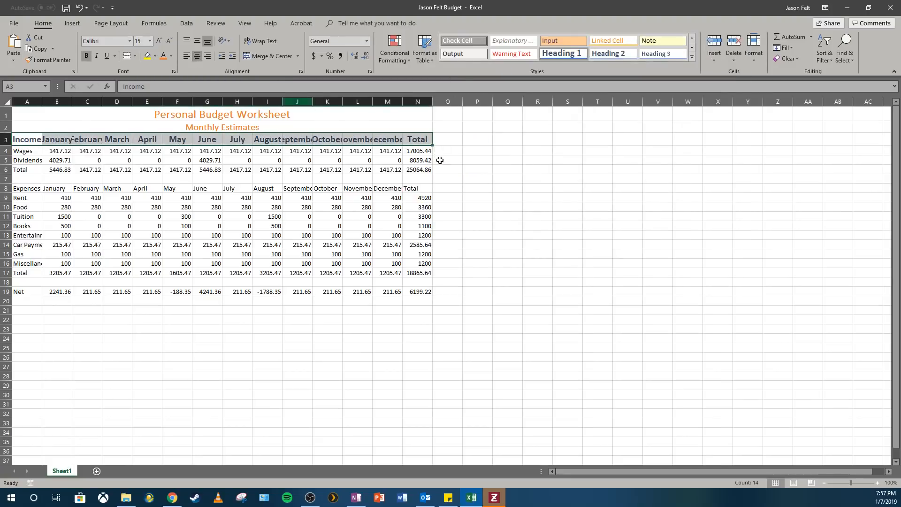
click(522, 206)
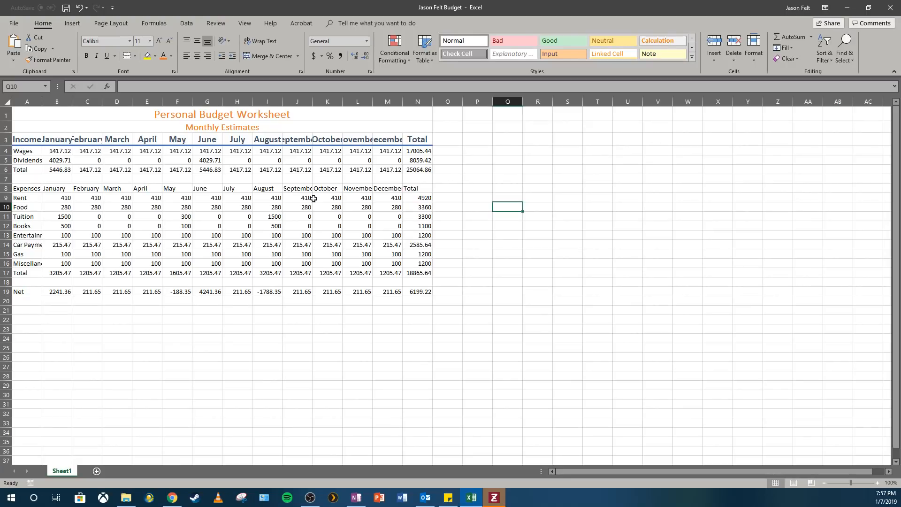
Apply the Heading 1 cell style to the expenses header row A8:N8 and center its text.
drag(19, 190, 425, 188)
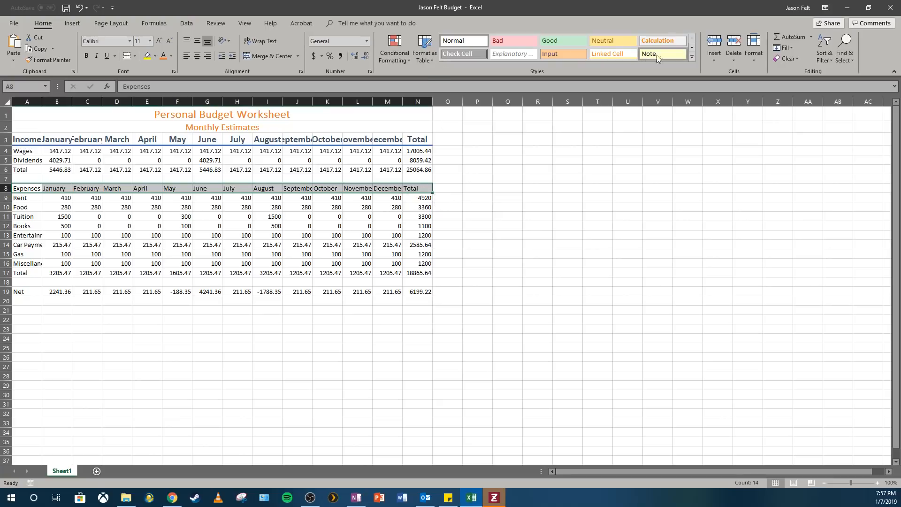
click(692, 57)
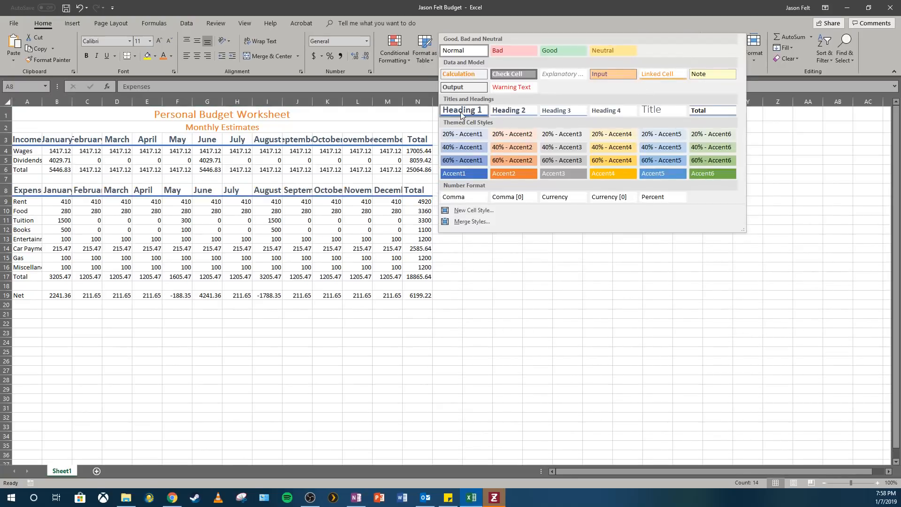
click(461, 112)
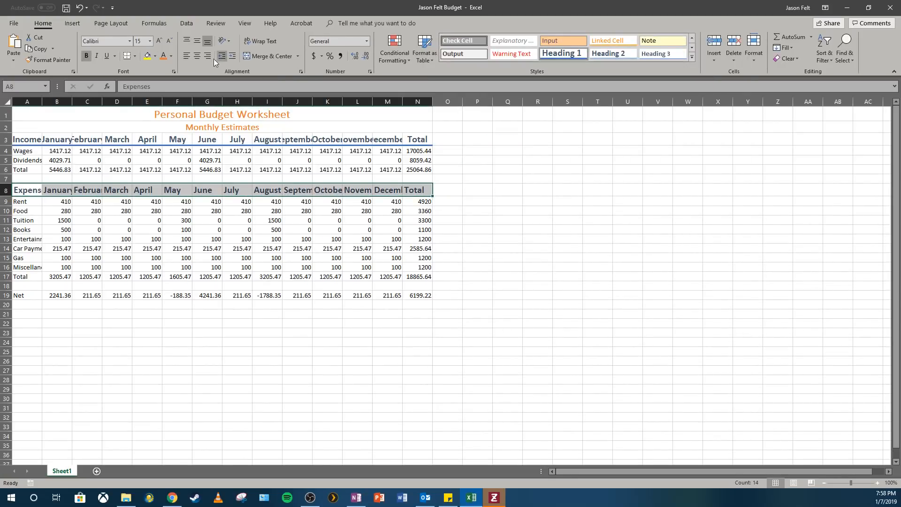
click(196, 56)
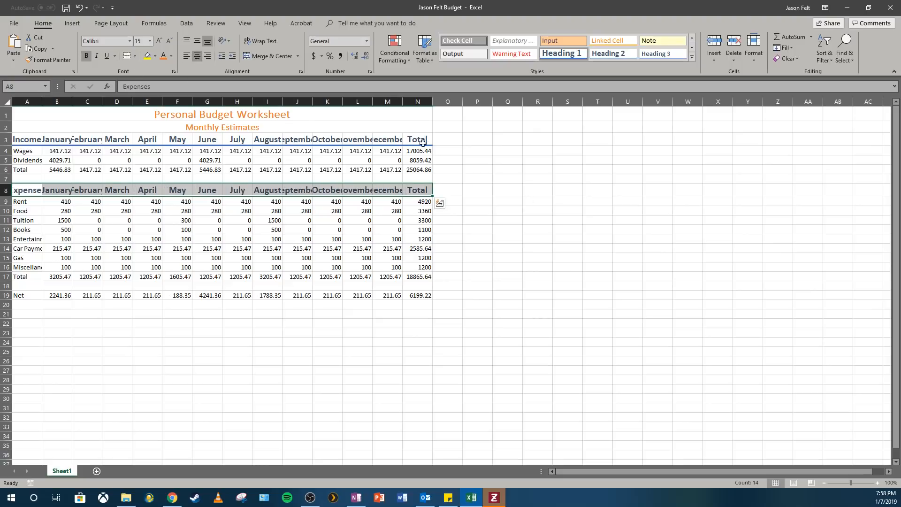
click(540, 200)
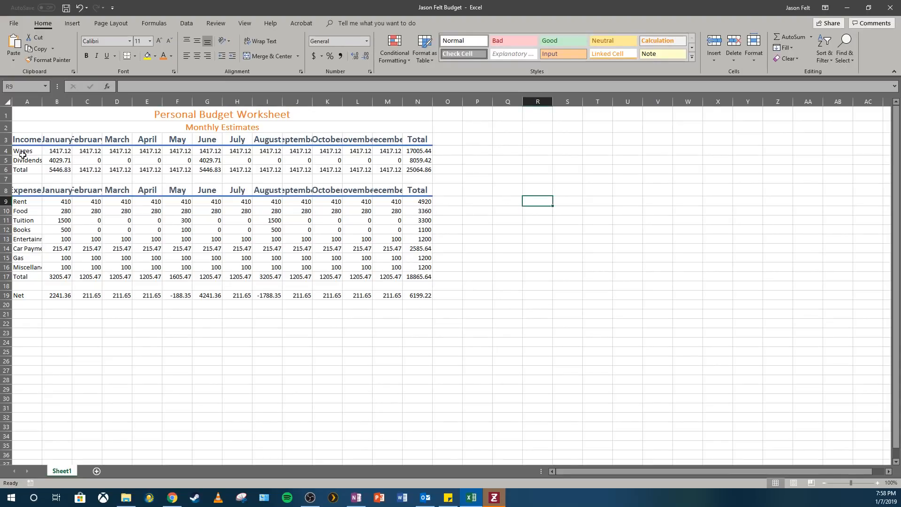
Apply the Total cell style to the income total row A6:N6.
click(27, 171)
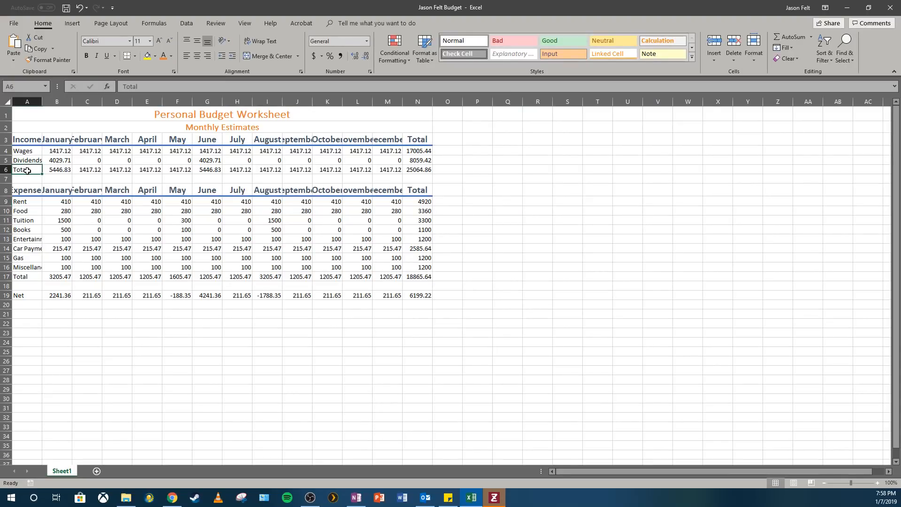
drag(27, 171, 418, 171)
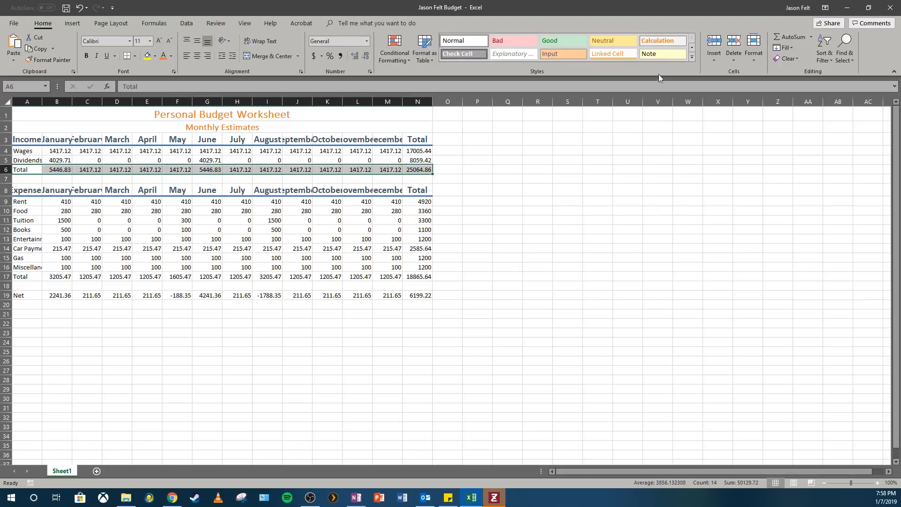
click(690, 57)
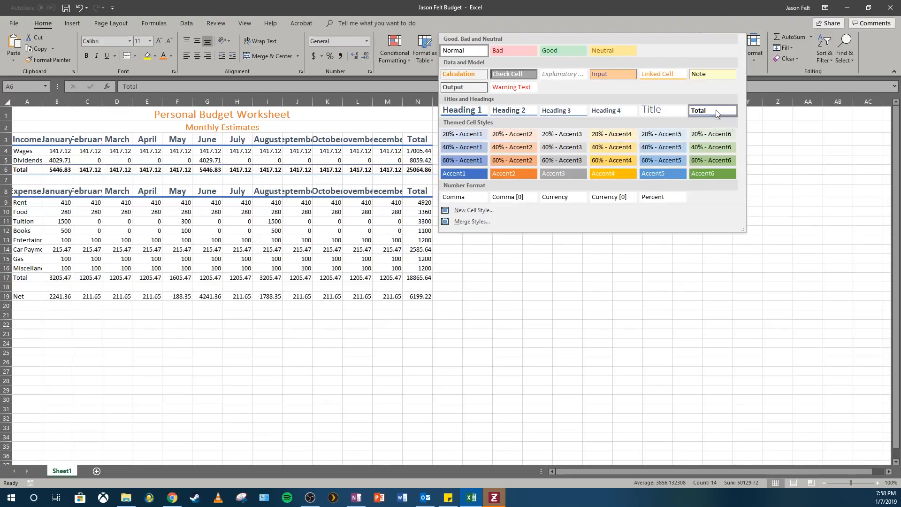
click(717, 113)
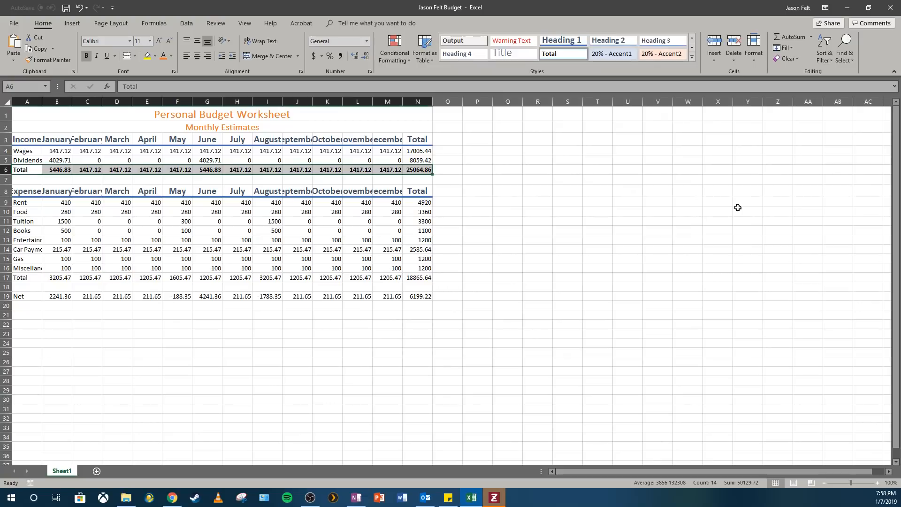
click(597, 207)
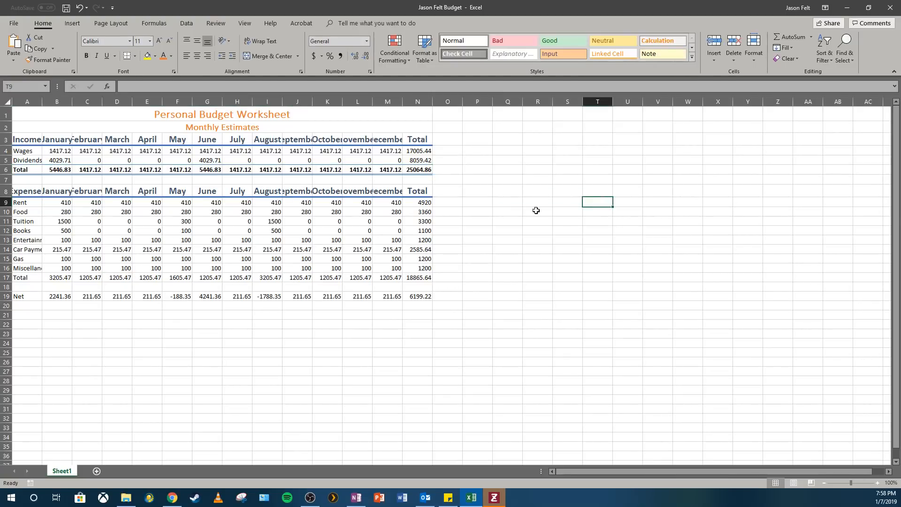
click(424, 170)
click(209, 171)
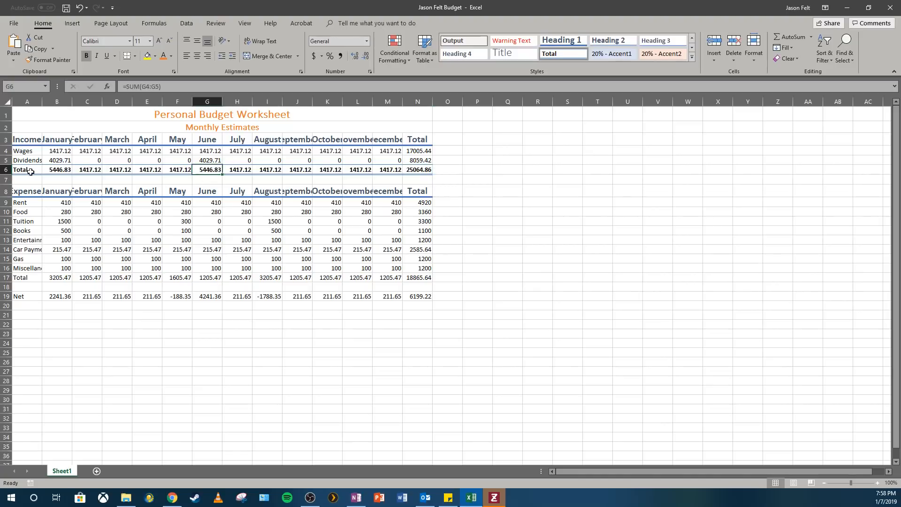
click(608, 222)
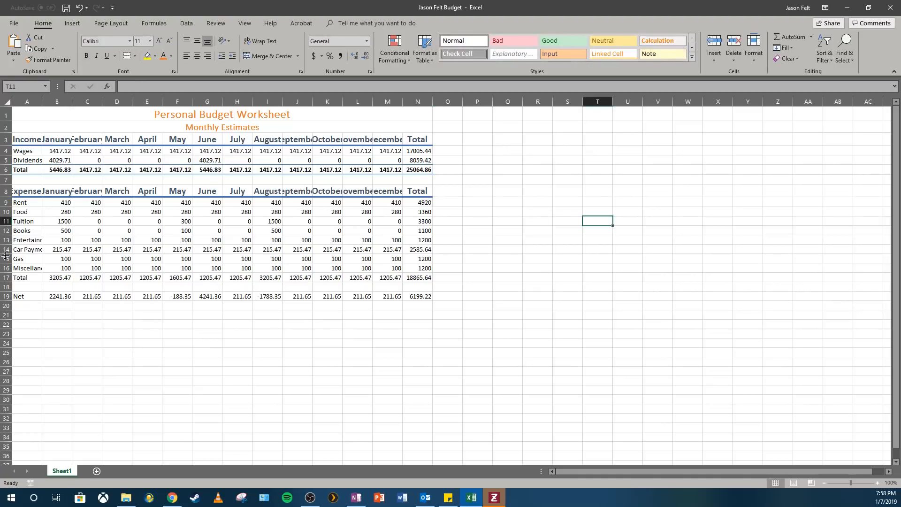
Apply the Total cell style to the expenses total row A17:N17.
click(29, 299)
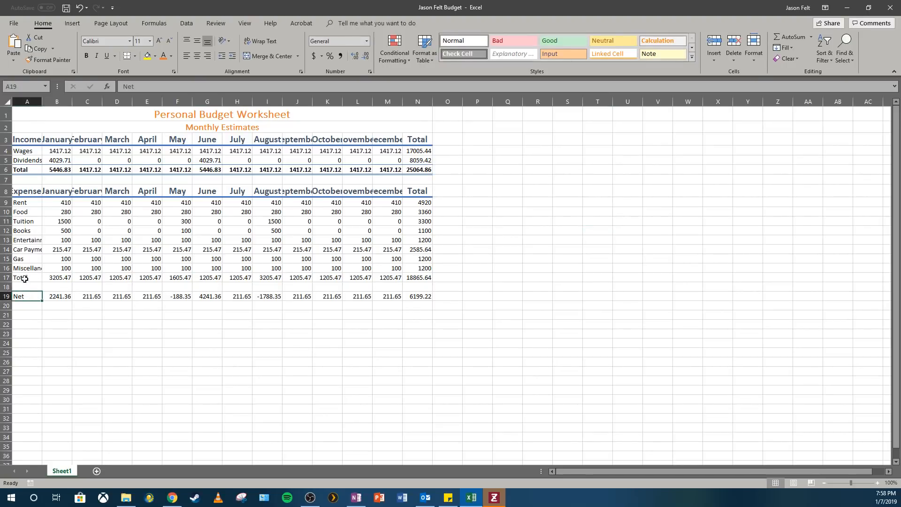
drag(26, 278, 418, 278)
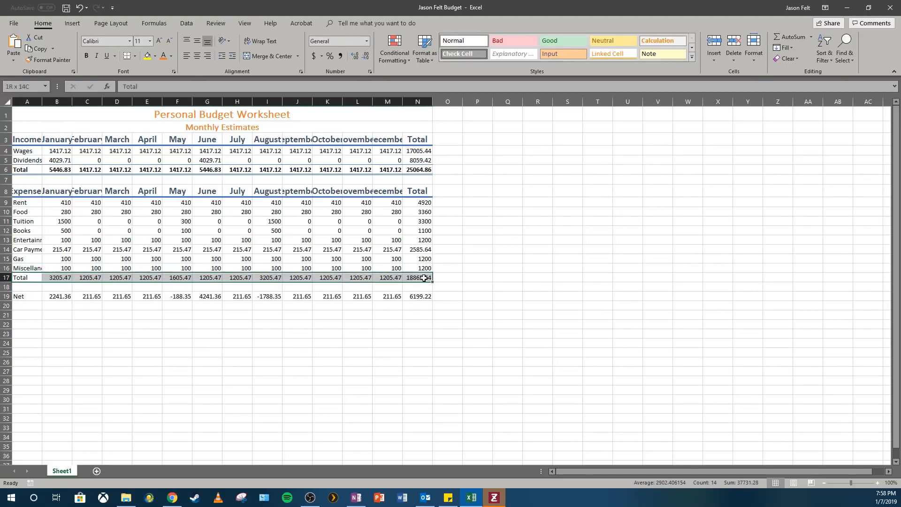
click(691, 57)
click(709, 111)
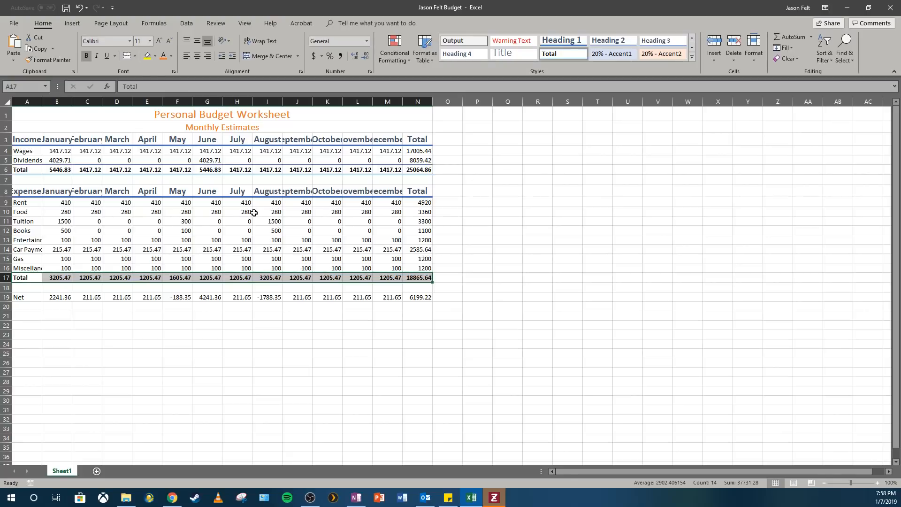
Apply the Accent2 cell style to the Net row A19:N19.
click(26, 299)
drag(45, 298, 423, 300)
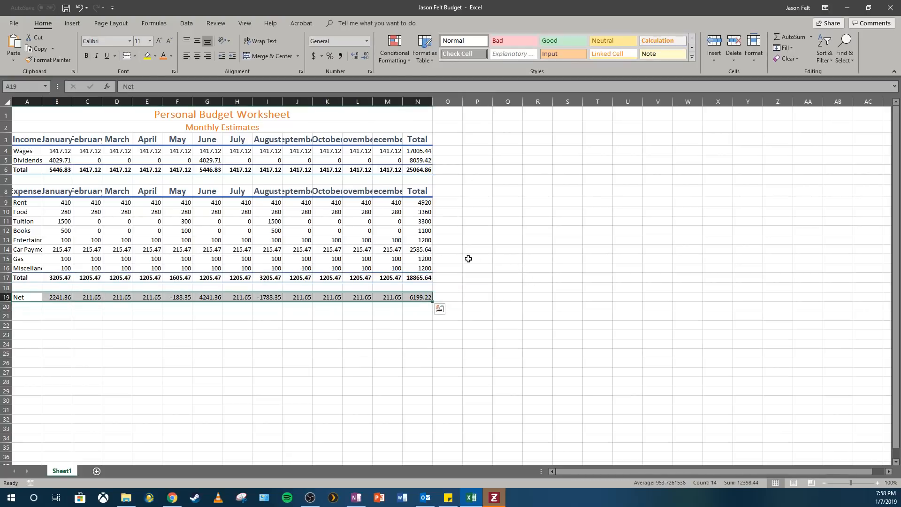
click(692, 57)
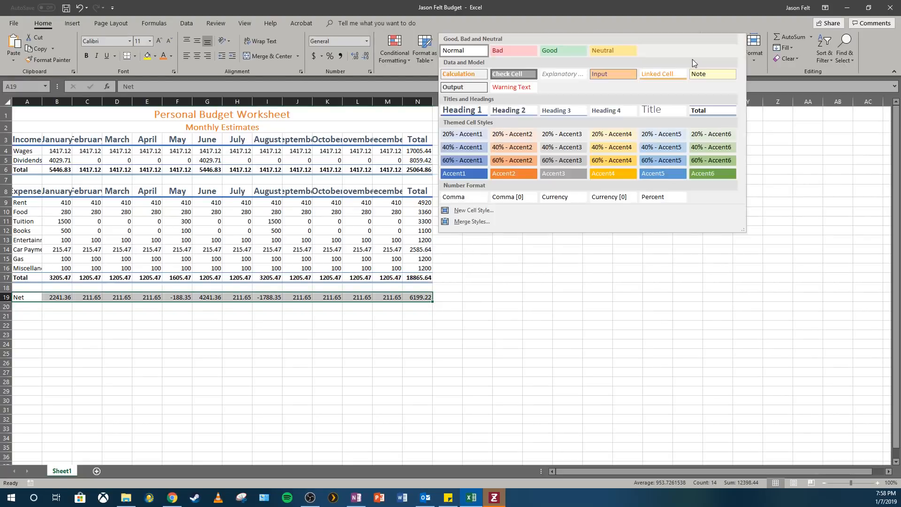
click(509, 177)
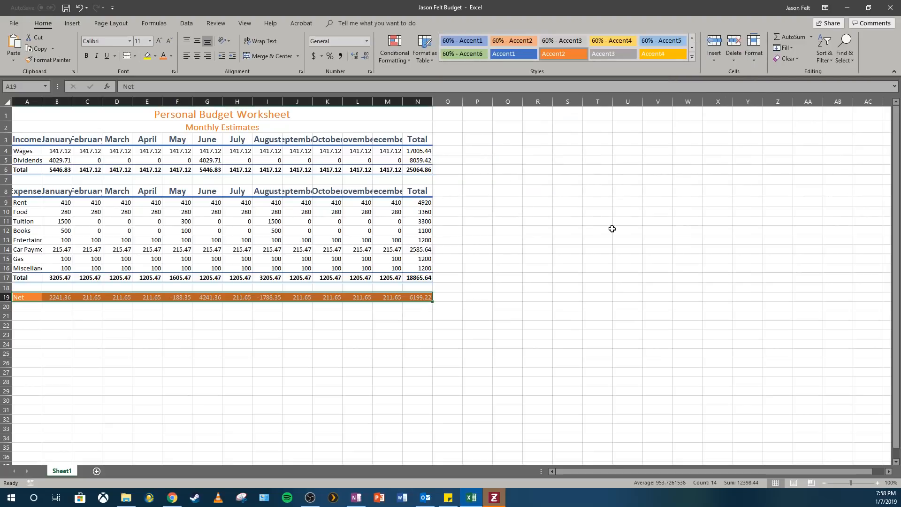
click(593, 222)
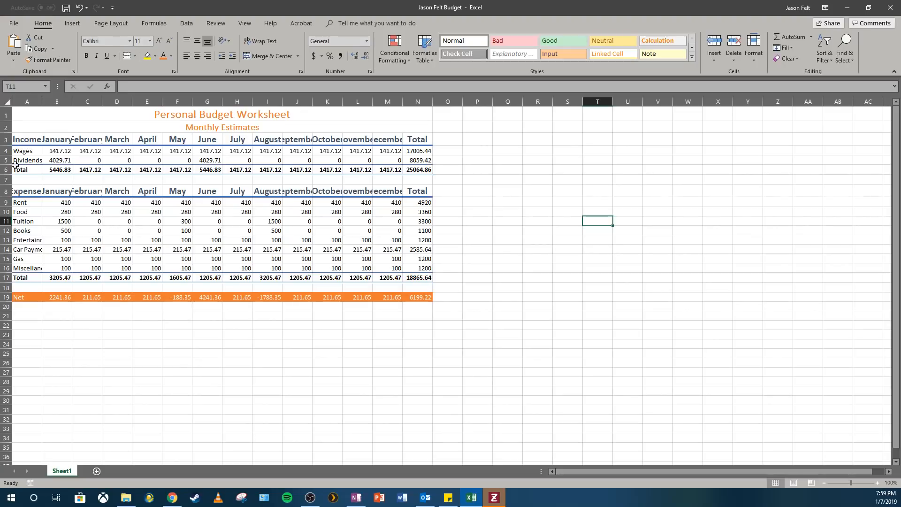
Shade the Wages, Rent, Tuition, Entertainment and Gas rows across columns A to N with the 20% - Accent2 cell style.
drag(22, 151, 425, 153)
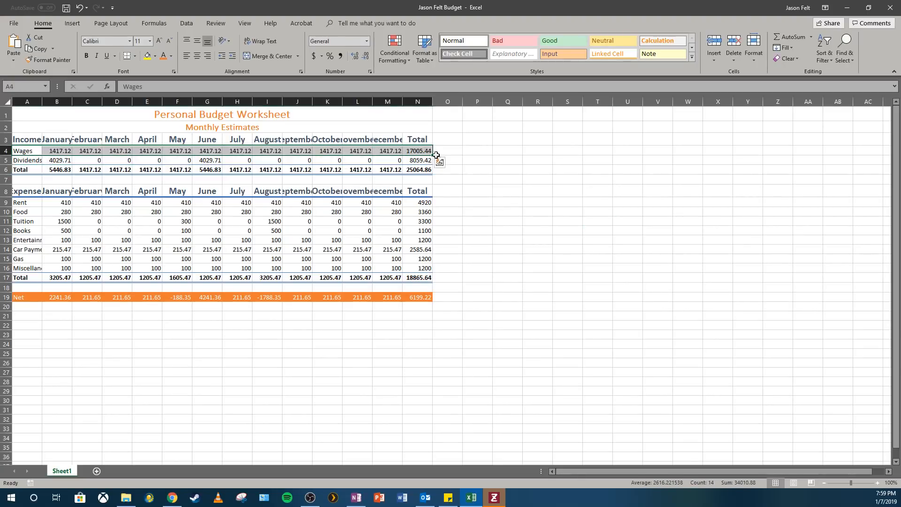
click(493, 165)
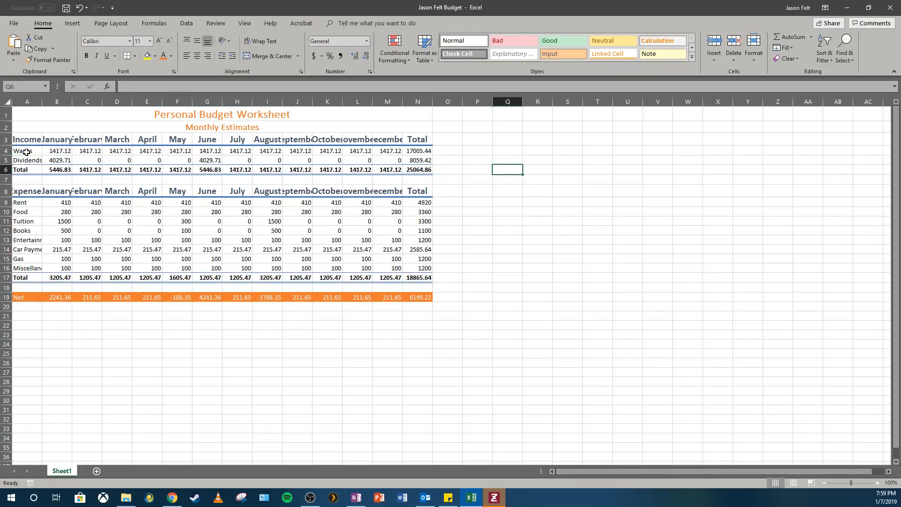
drag(26, 150, 421, 152)
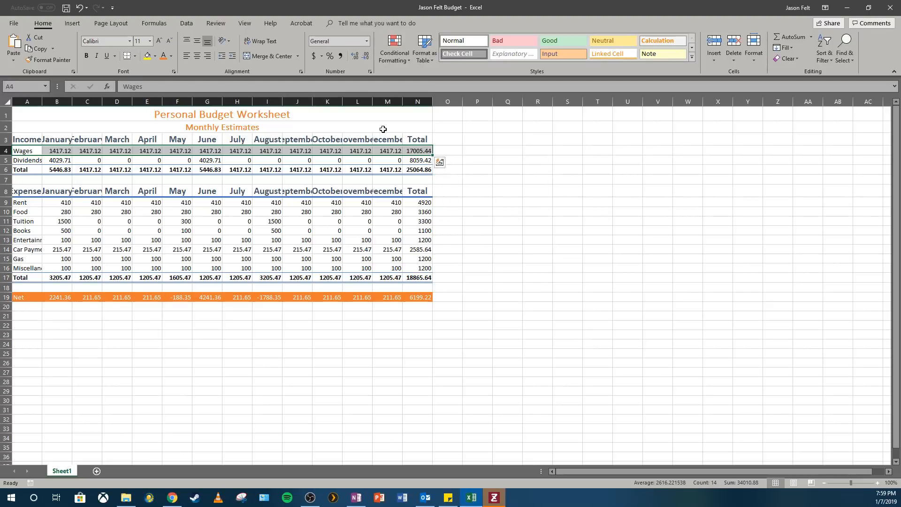
drag(24, 202, 409, 202)
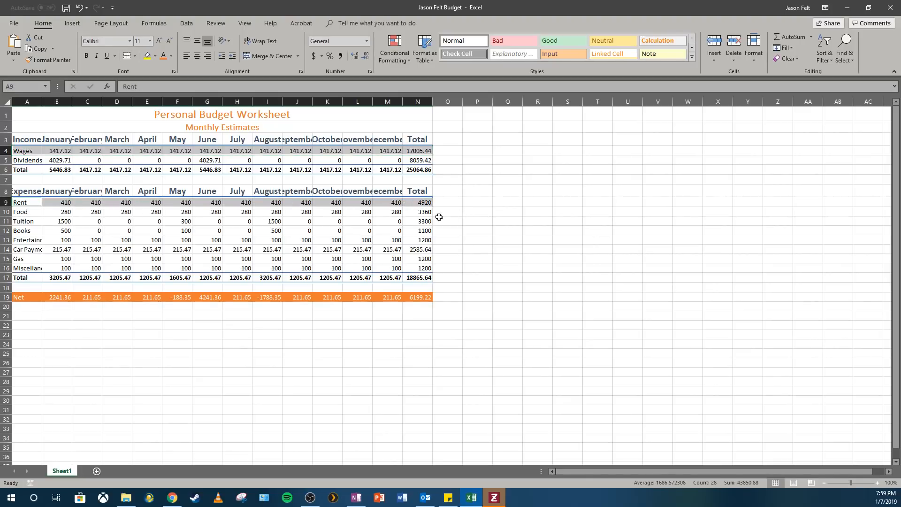
drag(27, 221, 417, 221)
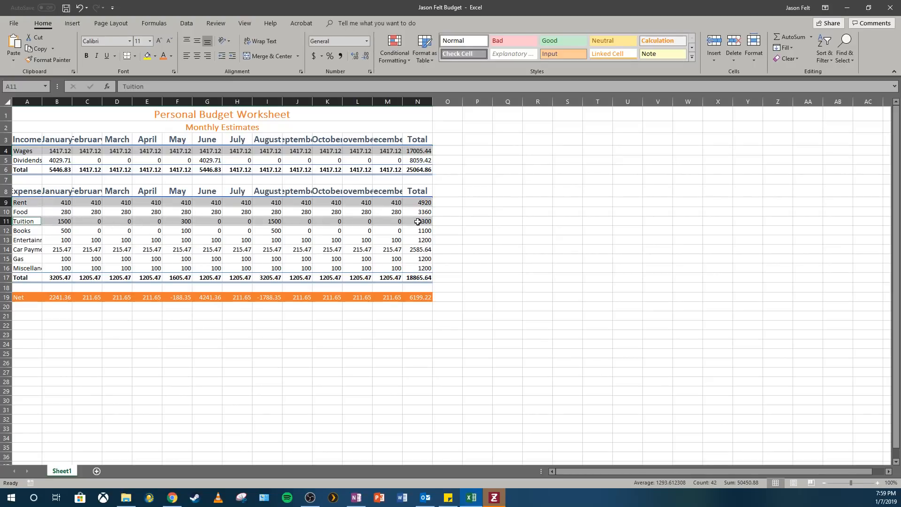
drag(19, 240, 419, 240)
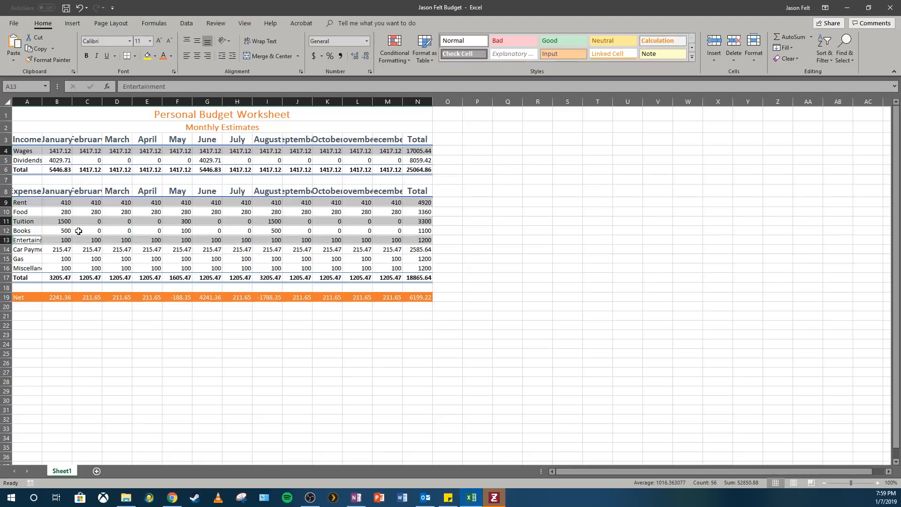
drag(30, 260, 423, 262)
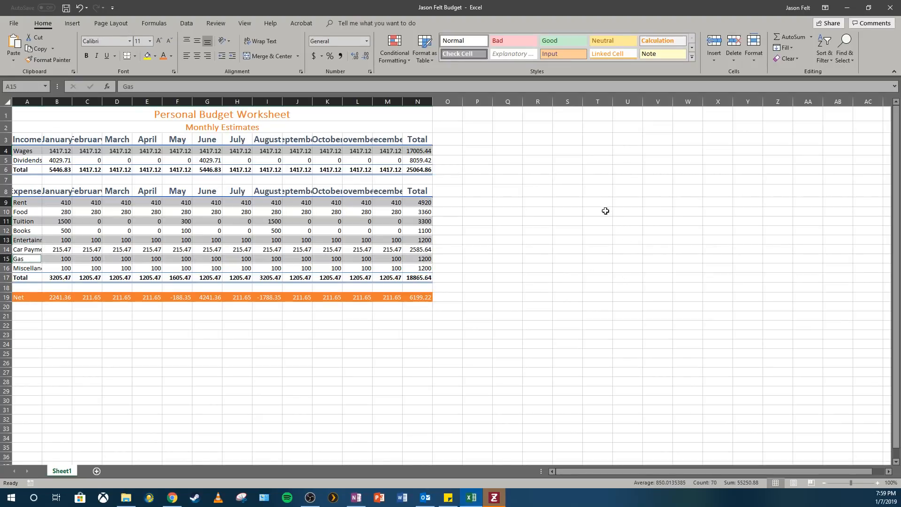
click(692, 56)
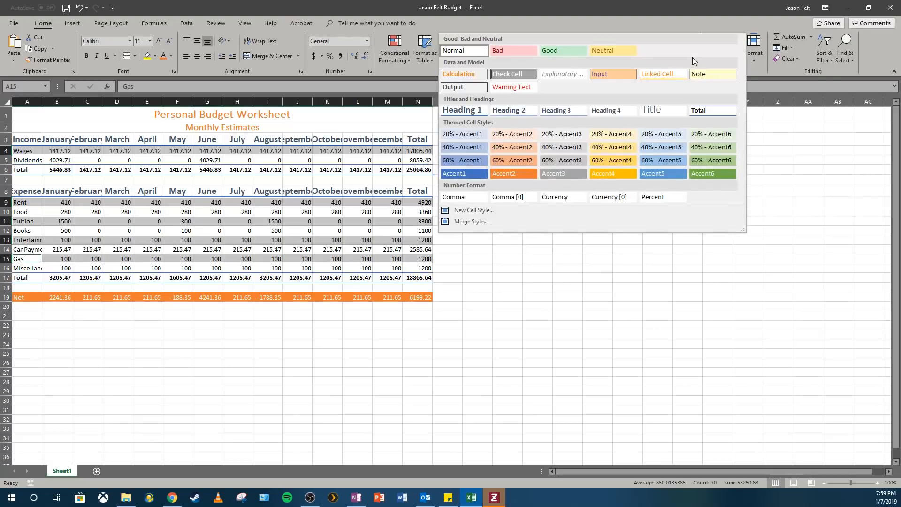
click(524, 137)
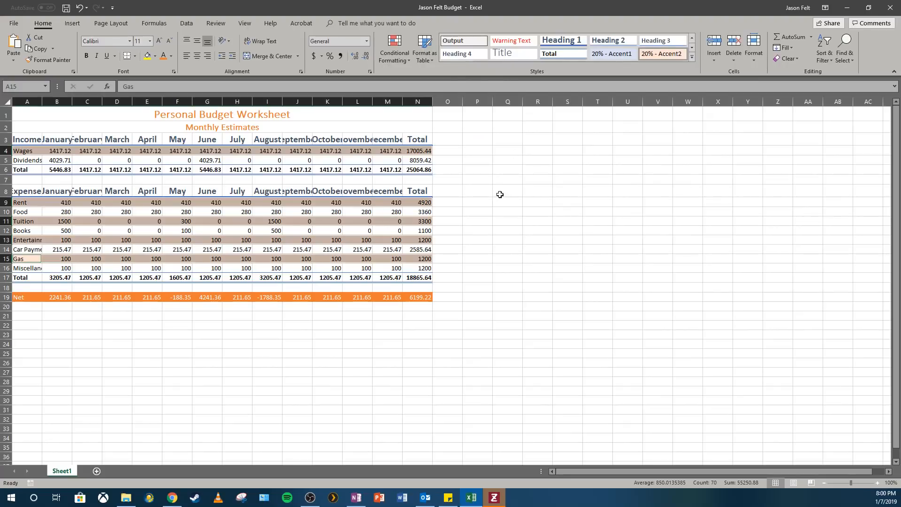
Shade the Dividends, Food, Books, Car Payment and Miscellaneous rows across columns A to N with the 40% - Accent2 cell style.
click(26, 161)
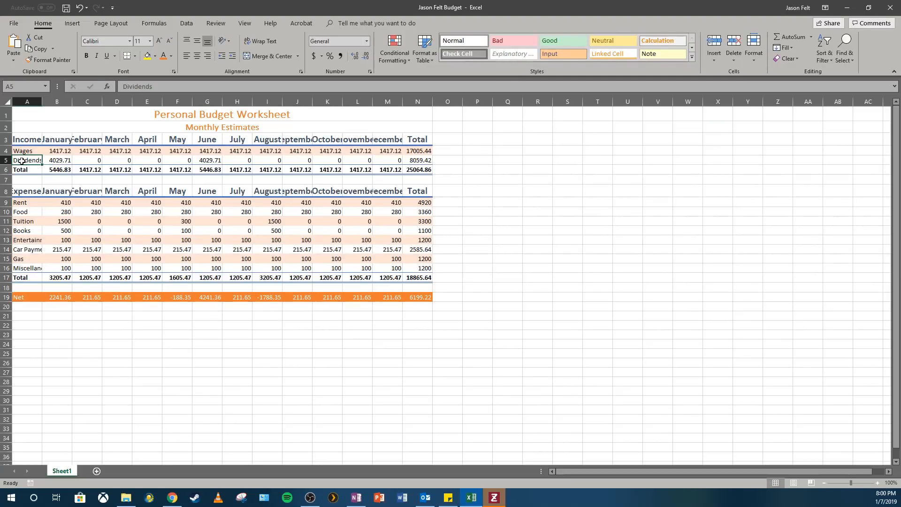
drag(19, 161, 425, 161)
drag(22, 160, 413, 157)
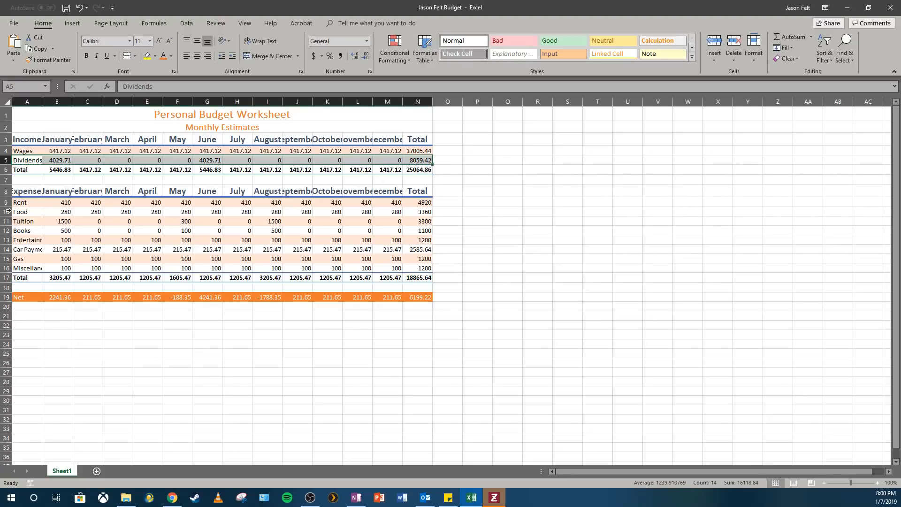
drag(23, 213, 408, 211)
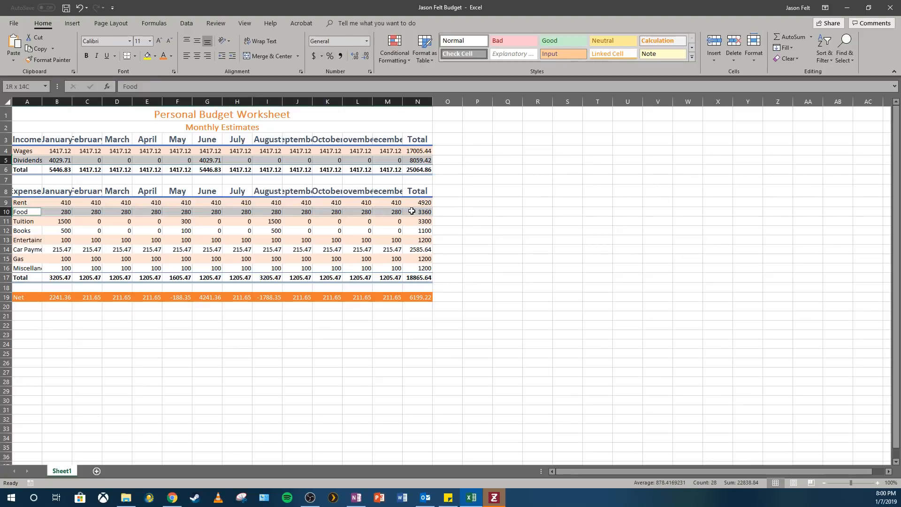
drag(23, 231, 413, 229)
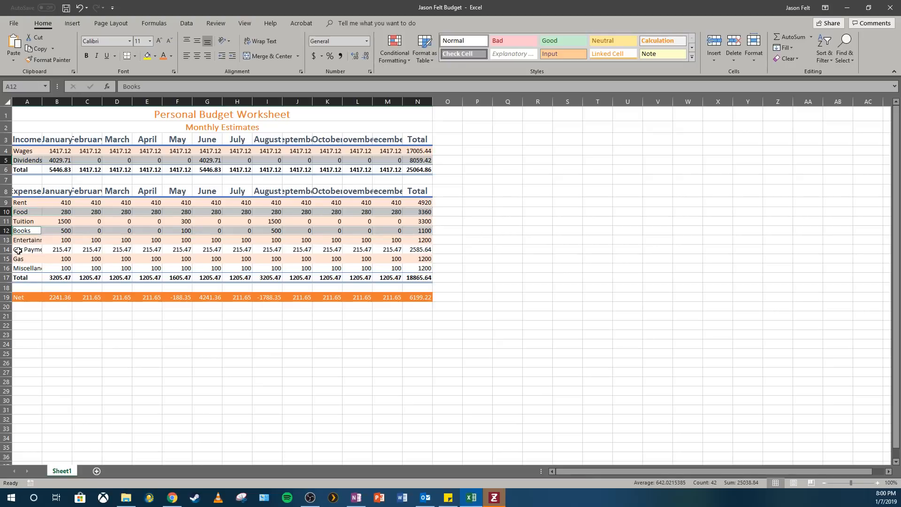
drag(19, 250, 416, 252)
drag(16, 267, 415, 270)
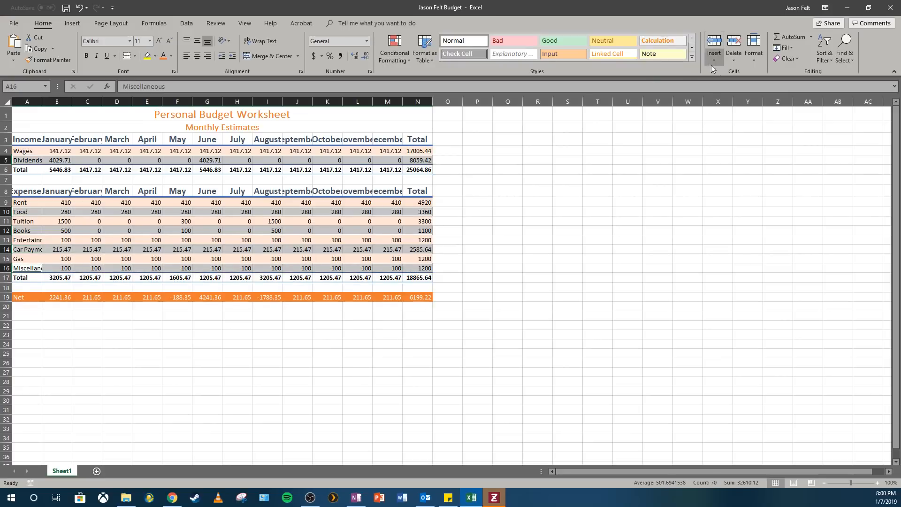
click(694, 59)
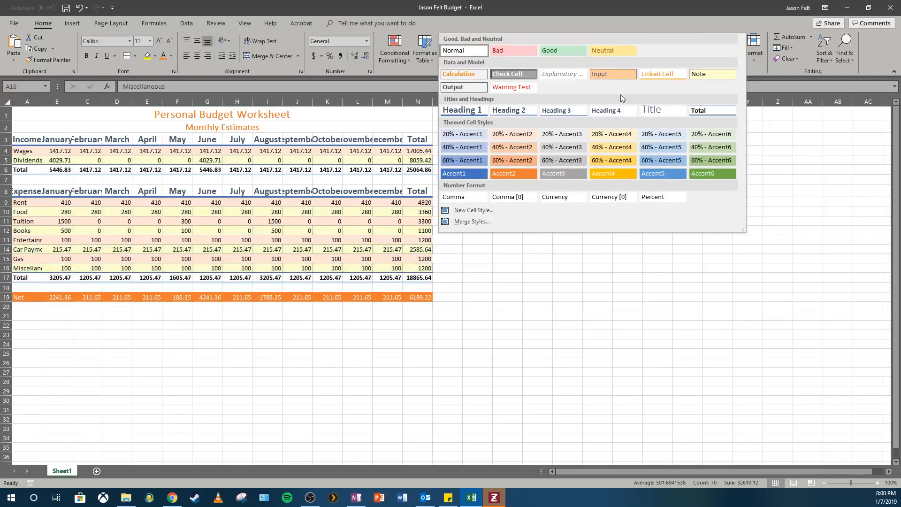
click(523, 150)
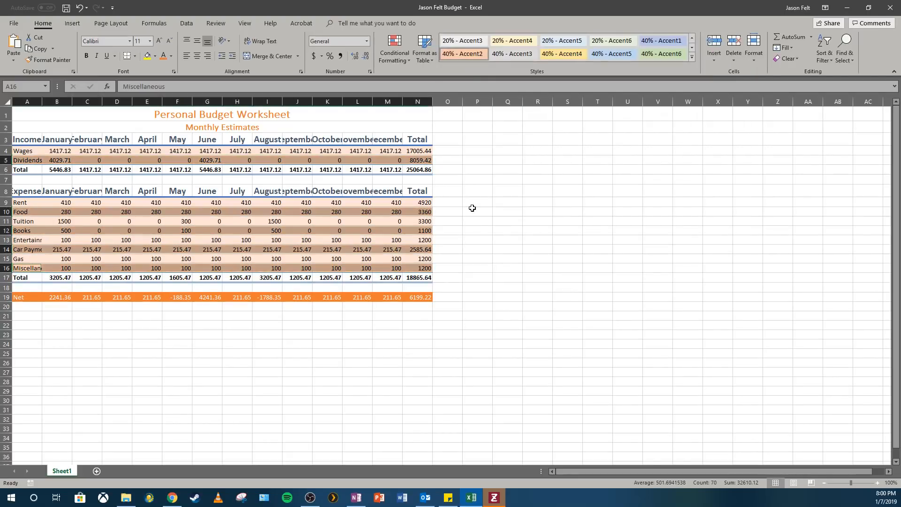
click(473, 209)
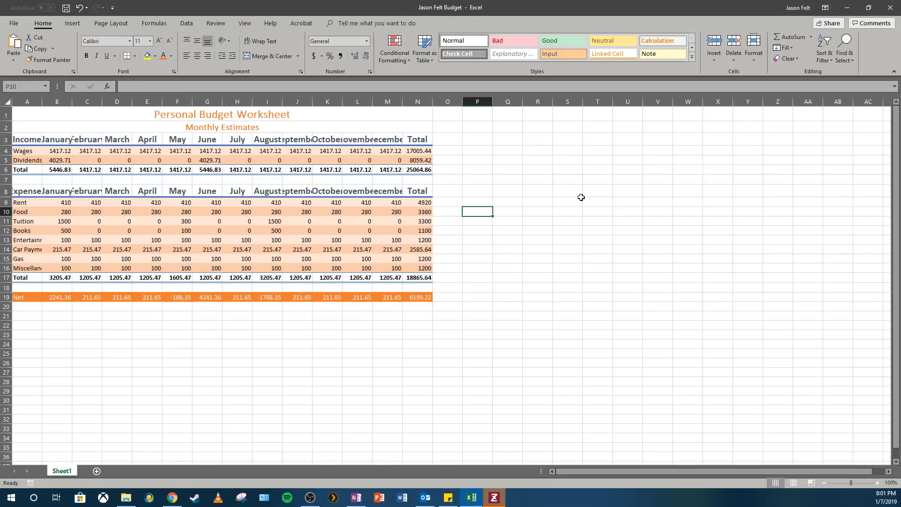
Apply the Accounting number format to the Wages amounts in B4:N4.
click(62, 151)
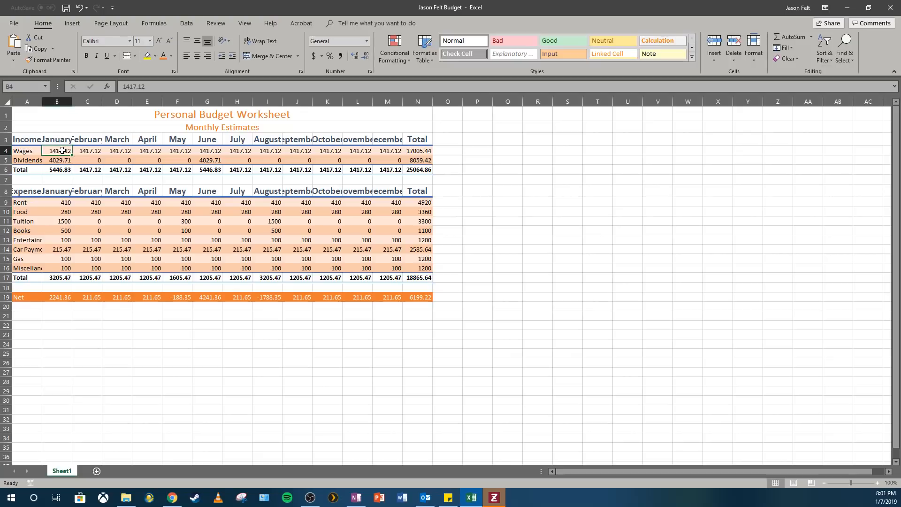
drag(63, 151, 418, 150)
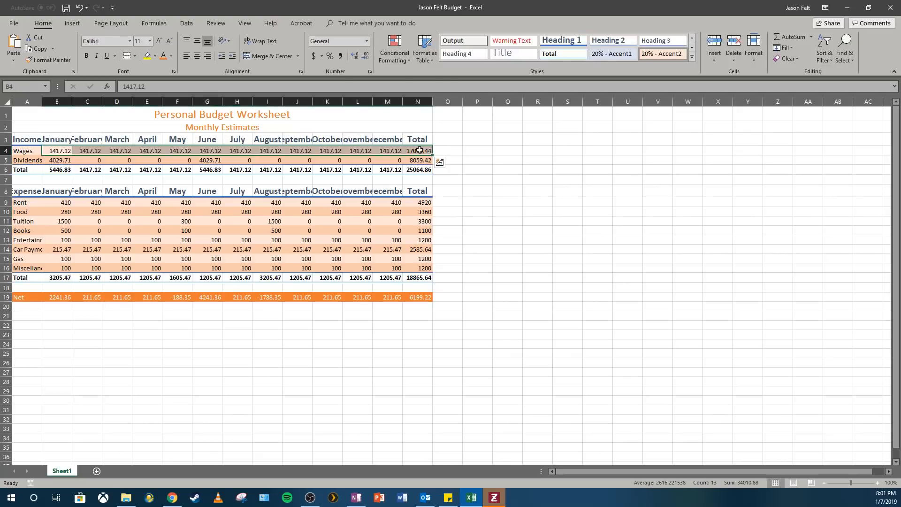
click(367, 41)
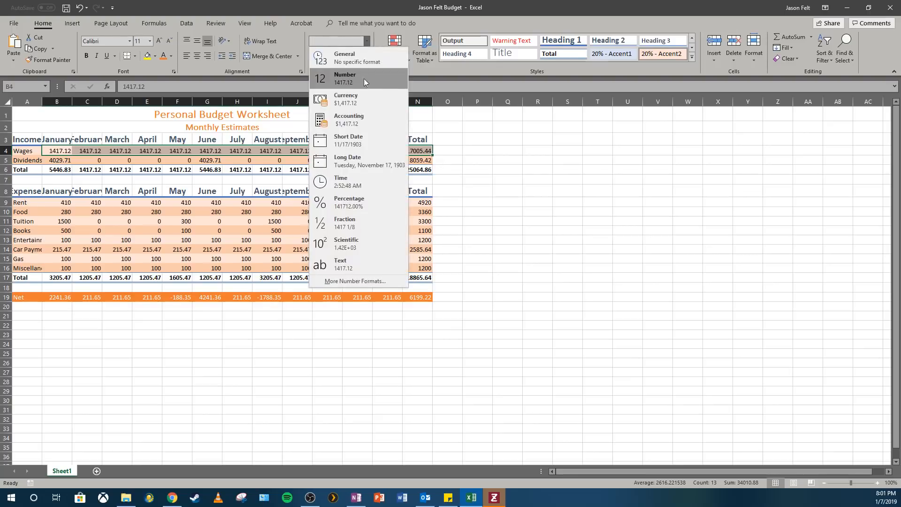
click(359, 123)
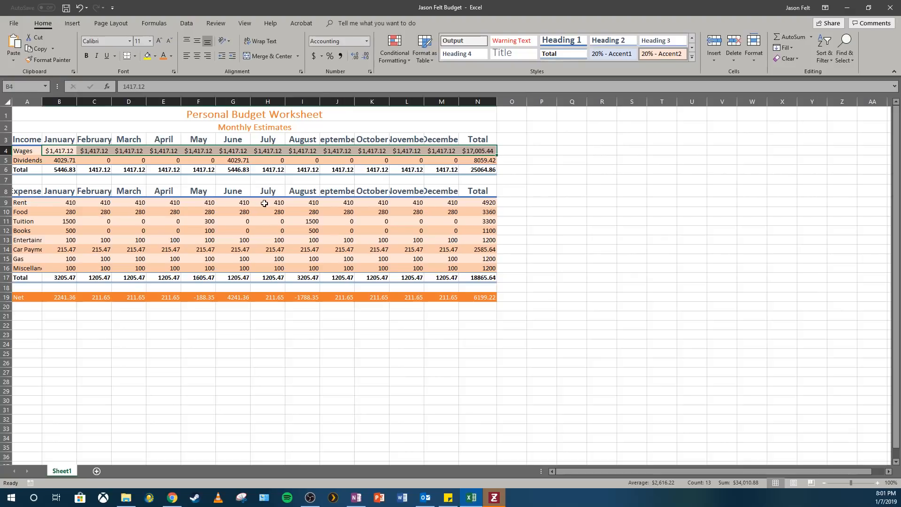
click(108, 157)
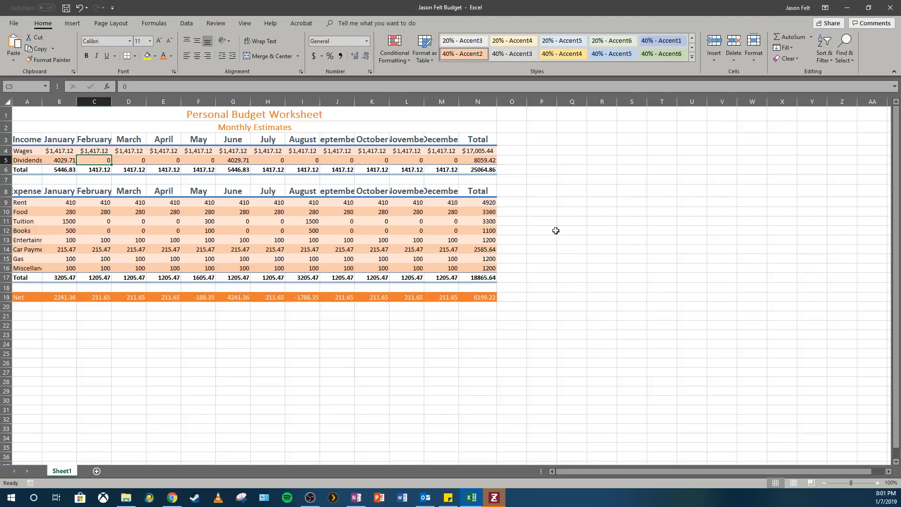
Apply the Comma style to the Dividends amounts in B5:N5.
click(64, 162)
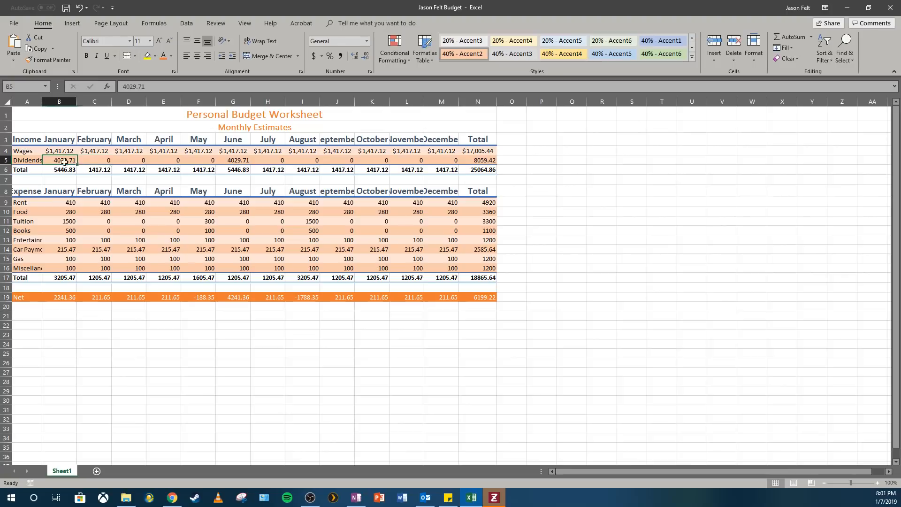
drag(63, 162, 488, 164)
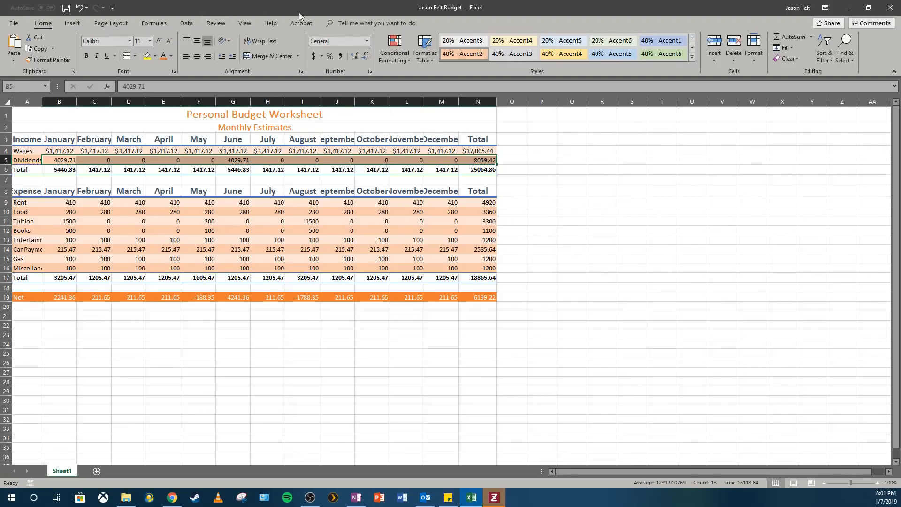
click(367, 41)
click(352, 55)
click(342, 59)
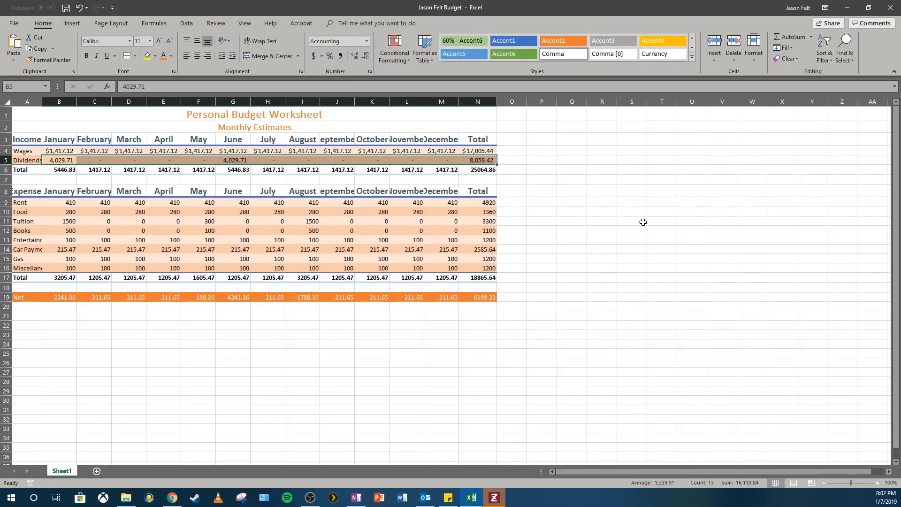
click(96, 160)
mouse_move(117, 162)
mouse_down()
mouse_move(149, 162)
mouse_move(105, 159)
mouse_up()
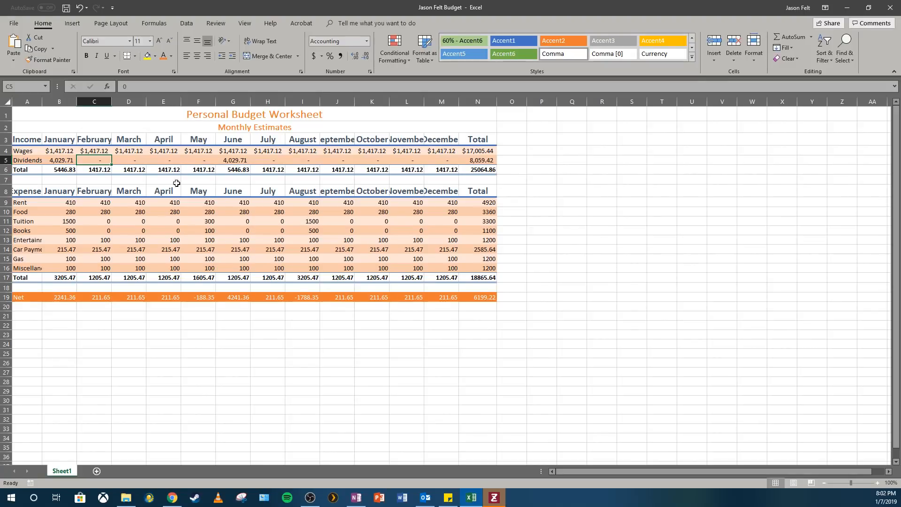
Apply the Accounting number format to the income total amounts in B6:N6.
click(66, 170)
drag(77, 171, 483, 170)
click(367, 43)
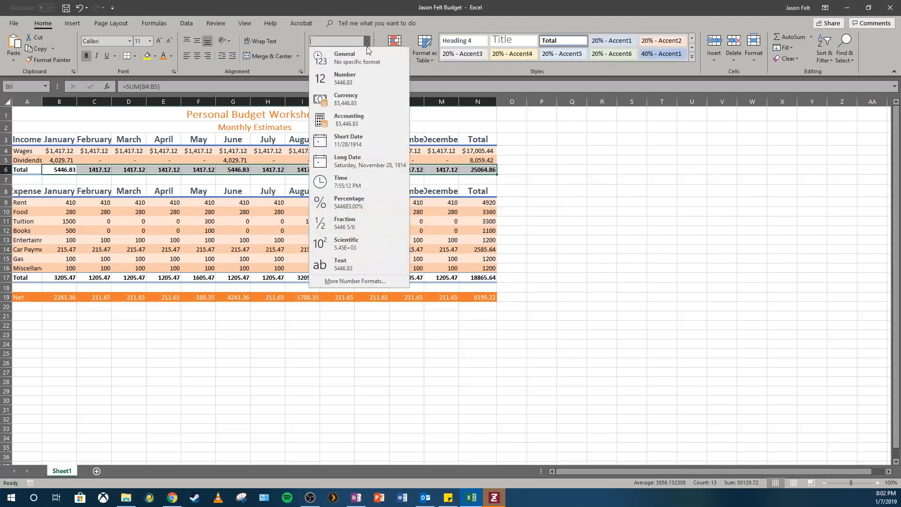
click(354, 141)
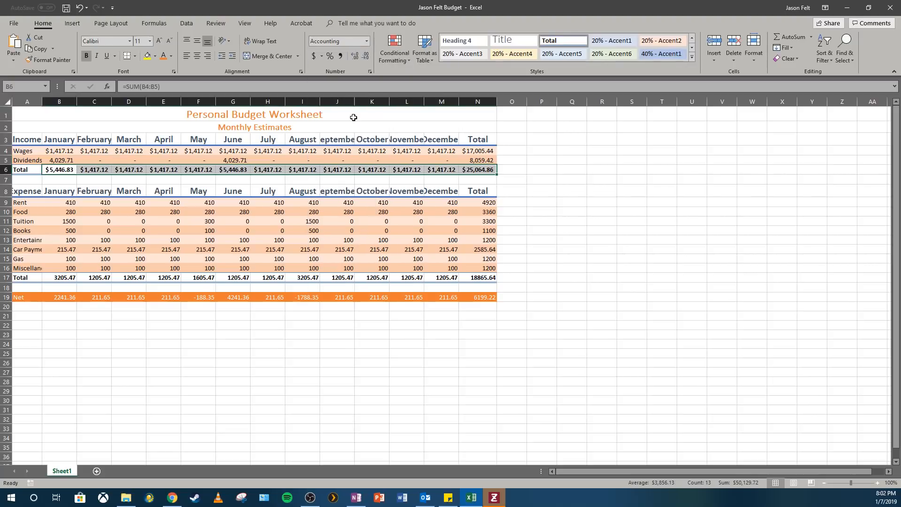
click(695, 218)
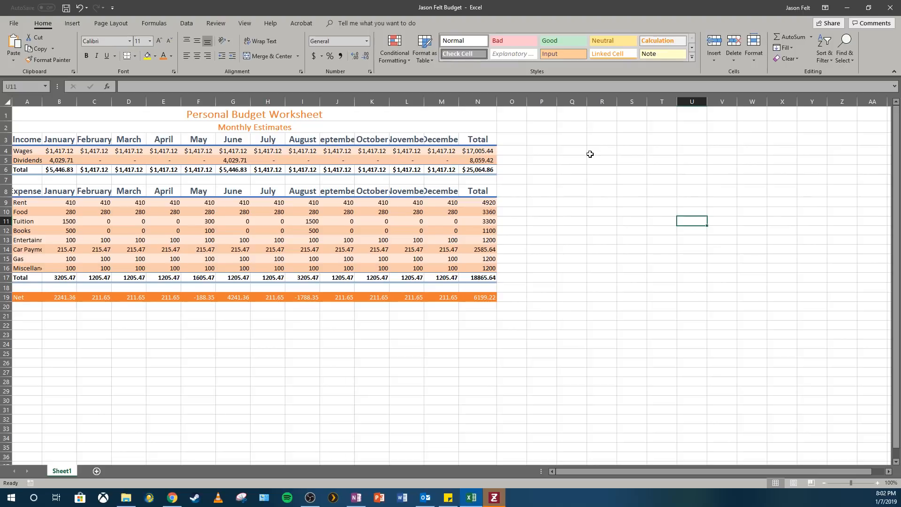
click(48, 151)
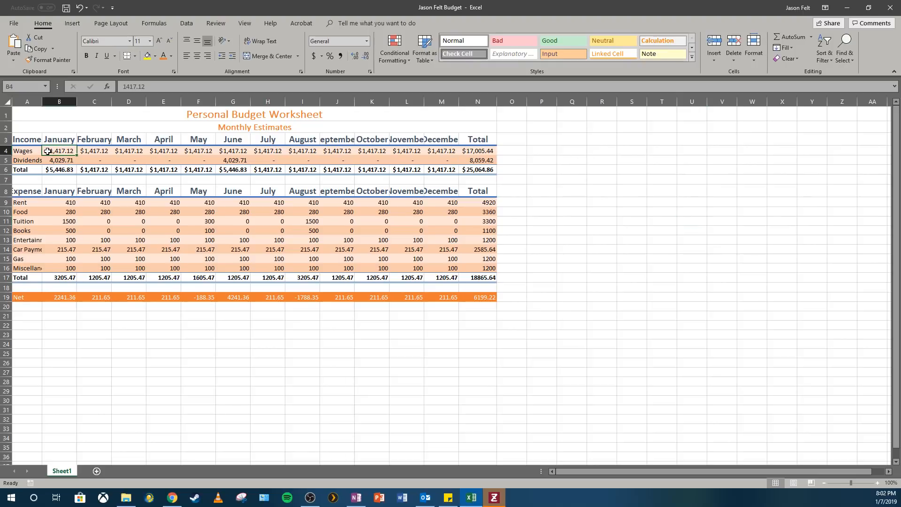
drag(48, 151, 483, 170)
click(483, 170)
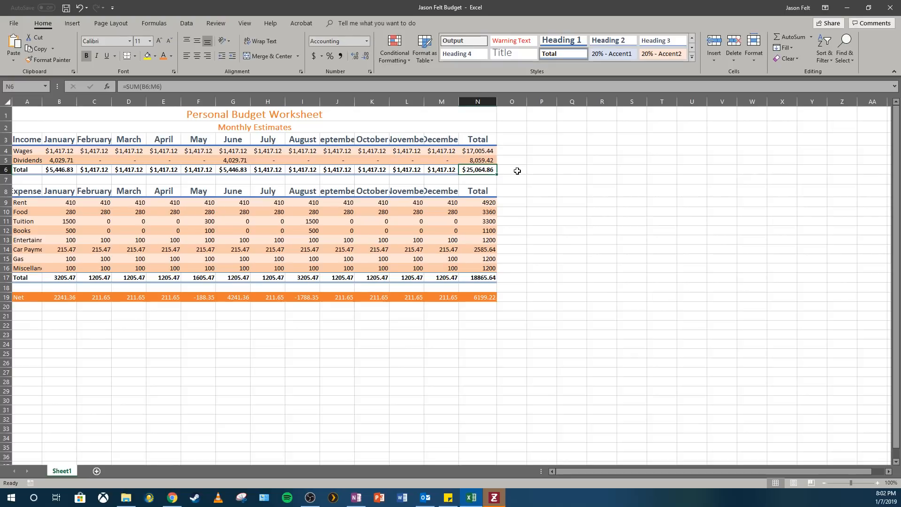
Apply the Accounting number format to the Rent amounts in B9:N9.
drag(56, 203, 471, 206)
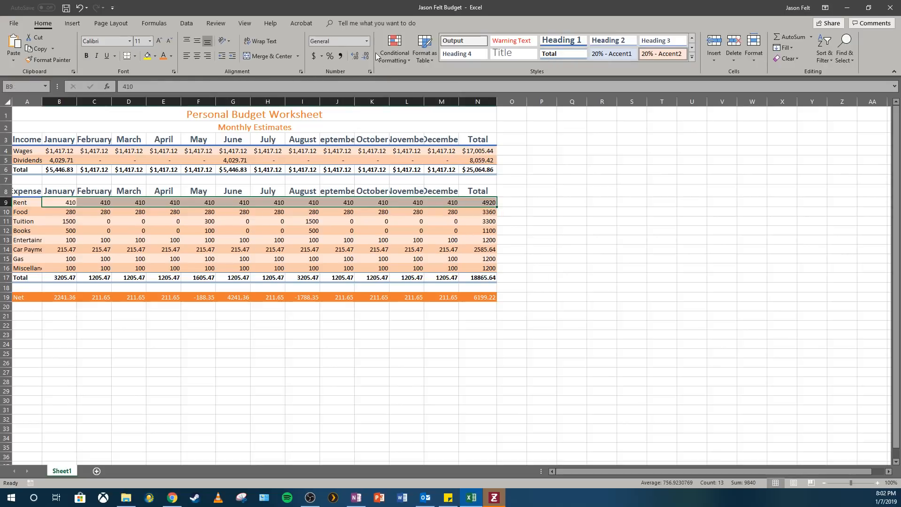
click(347, 41)
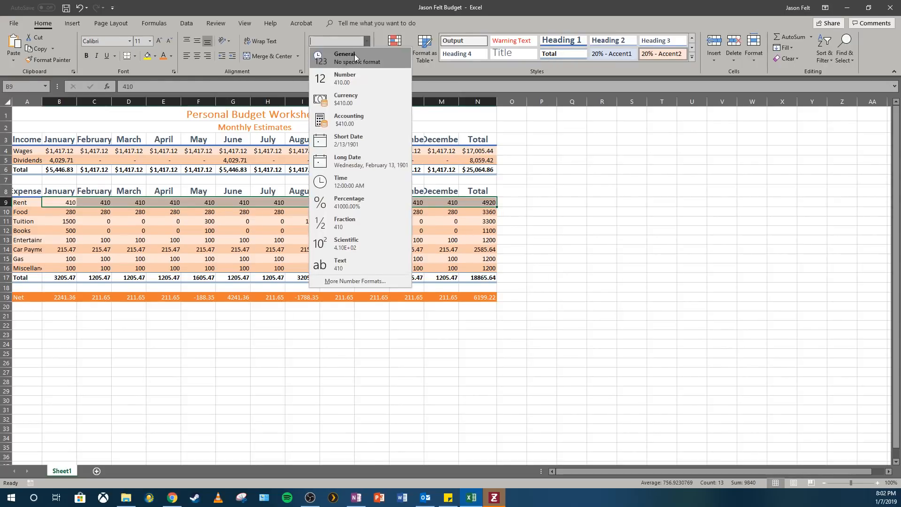
click(356, 115)
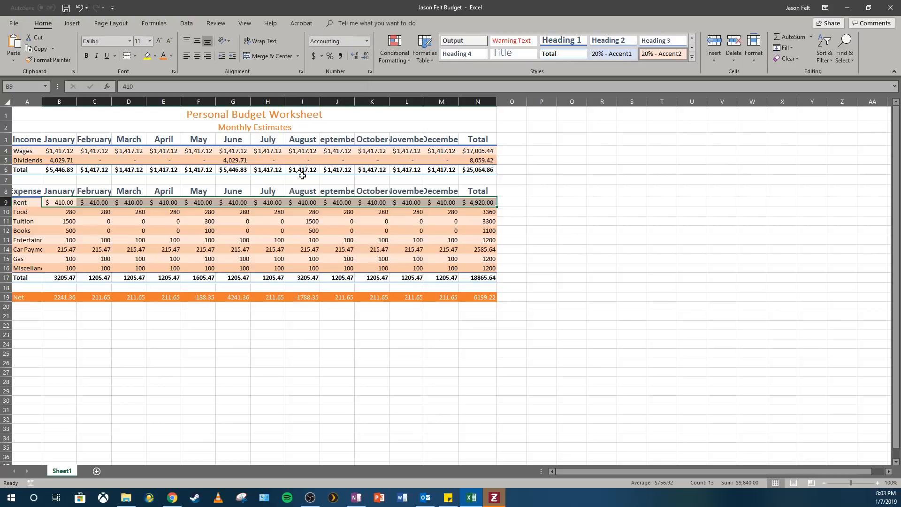
Apply the Comma style to the expense amounts from Food through Miscellaneous in B10:N16.
drag(66, 214, 479, 239)
drag(483, 254, 484, 269)
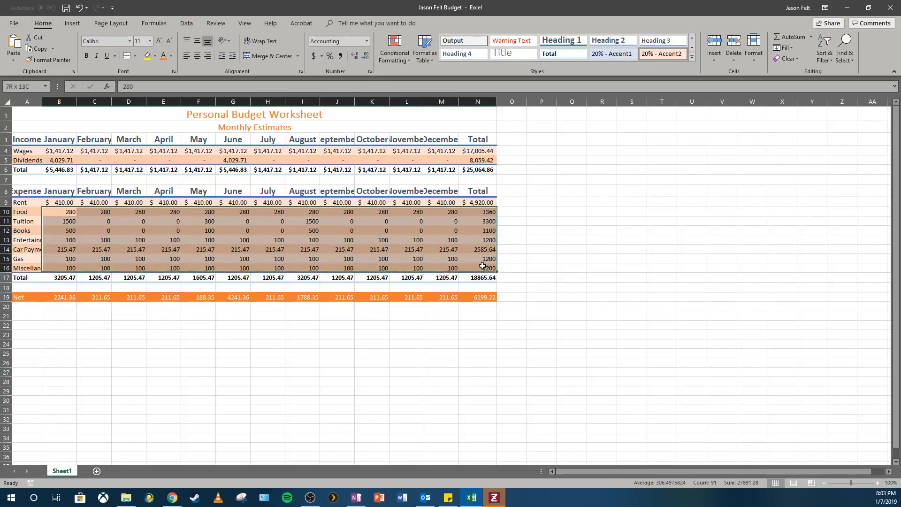
click(341, 56)
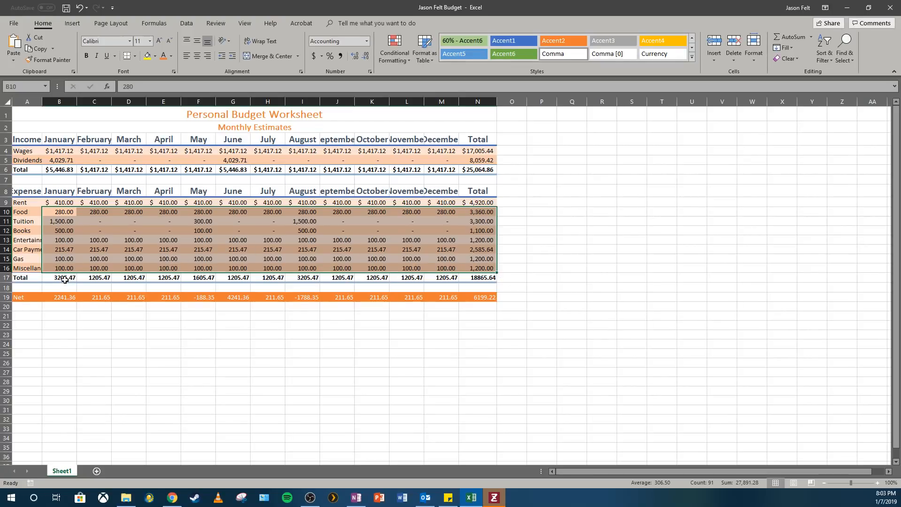
Apply the Accounting number format to the expenses total amounts in B17:N17.
drag(65, 278, 517, 278)
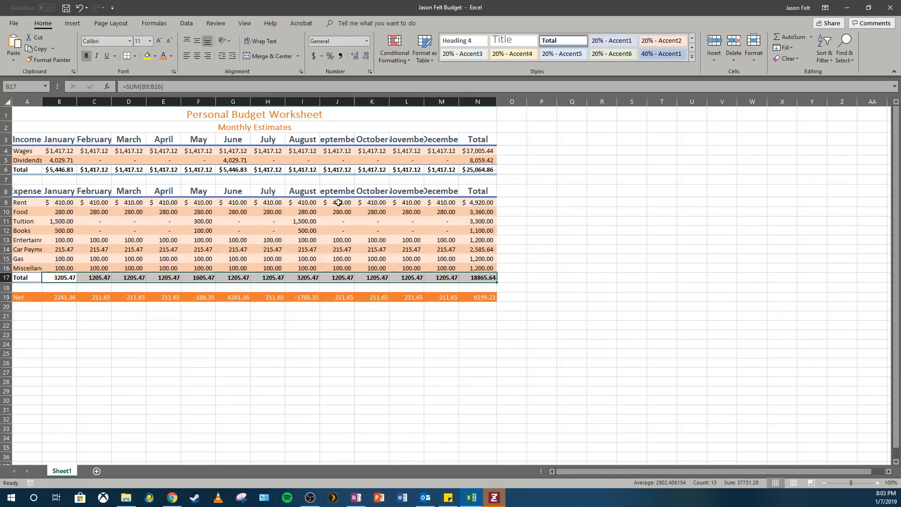
click(367, 41)
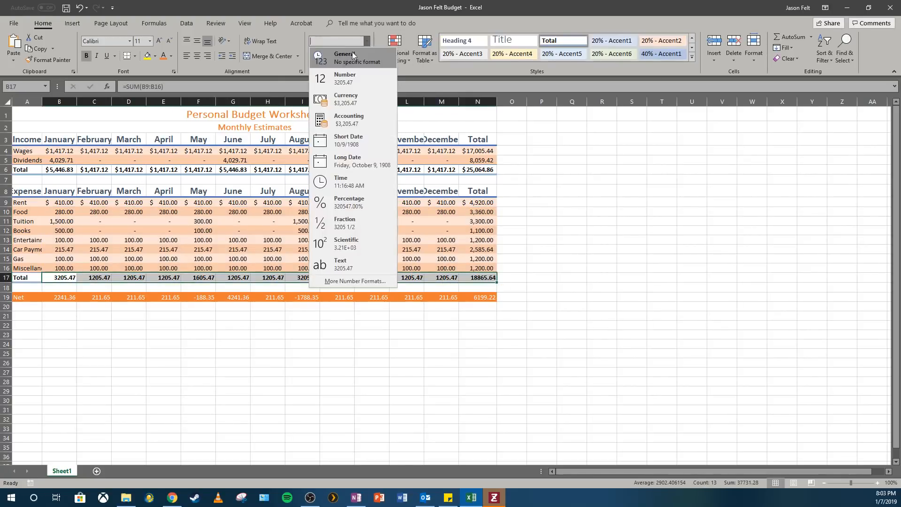
click(351, 118)
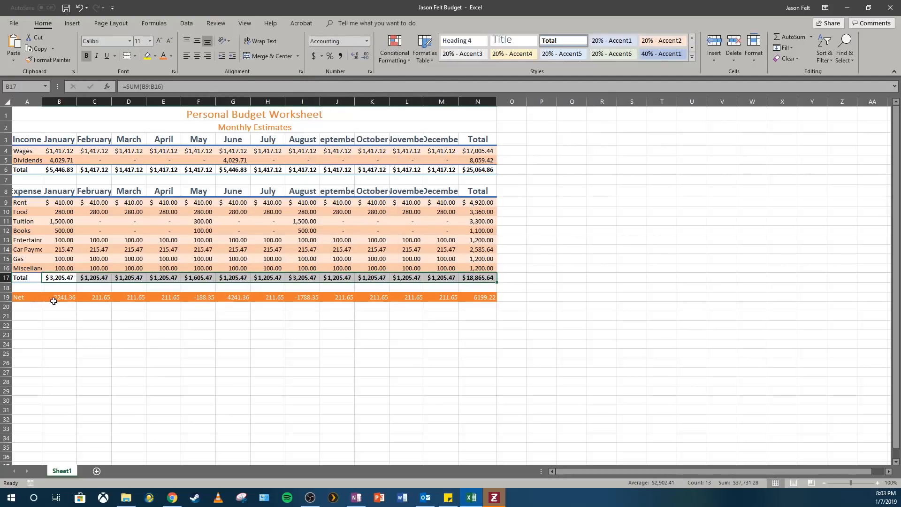
Apply the Accounting number format to the Net row amounts in B19:N19.
drag(54, 301, 473, 294)
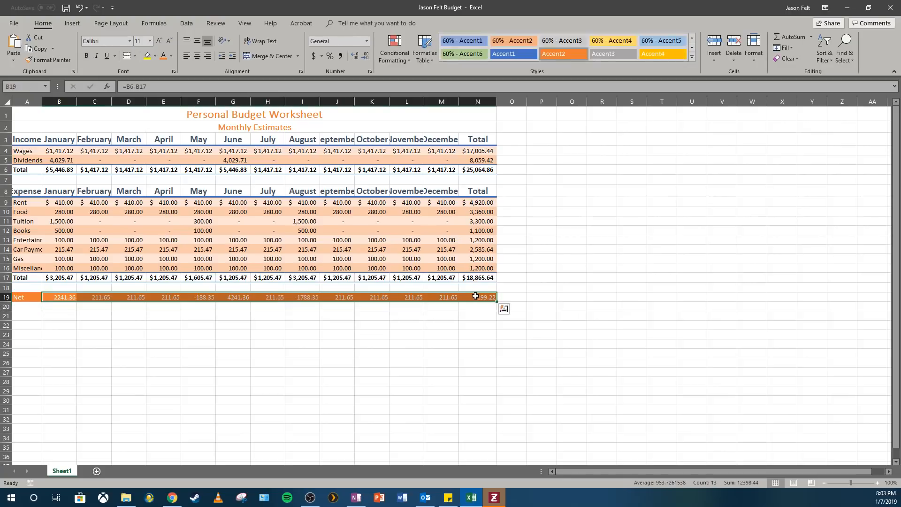
click(367, 41)
click(364, 123)
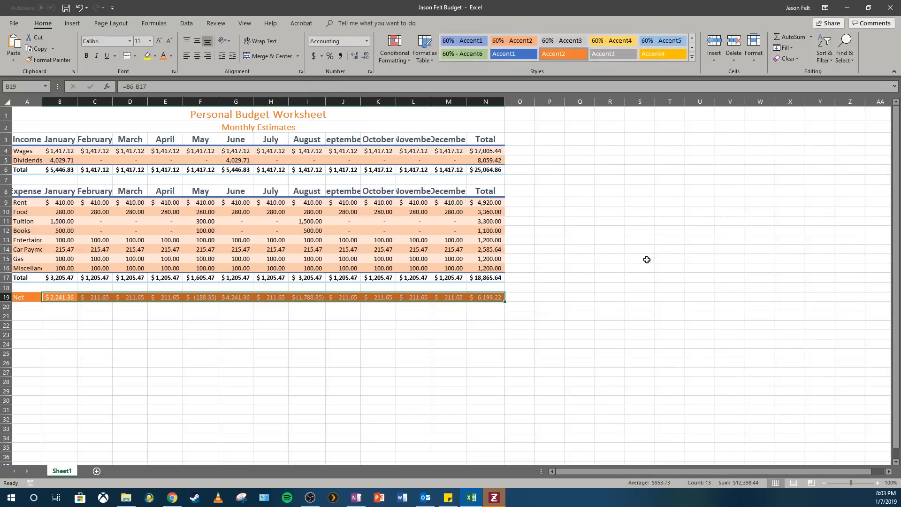
click(367, 42)
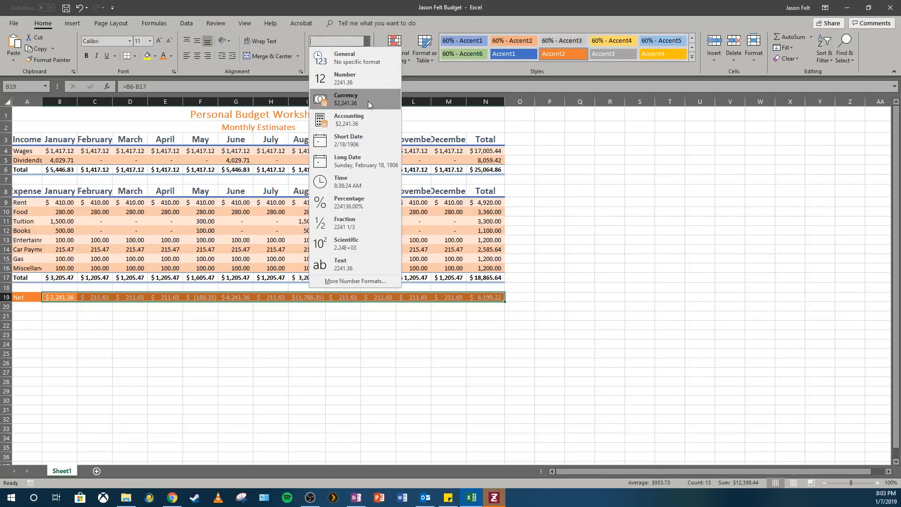
click(617, 173)
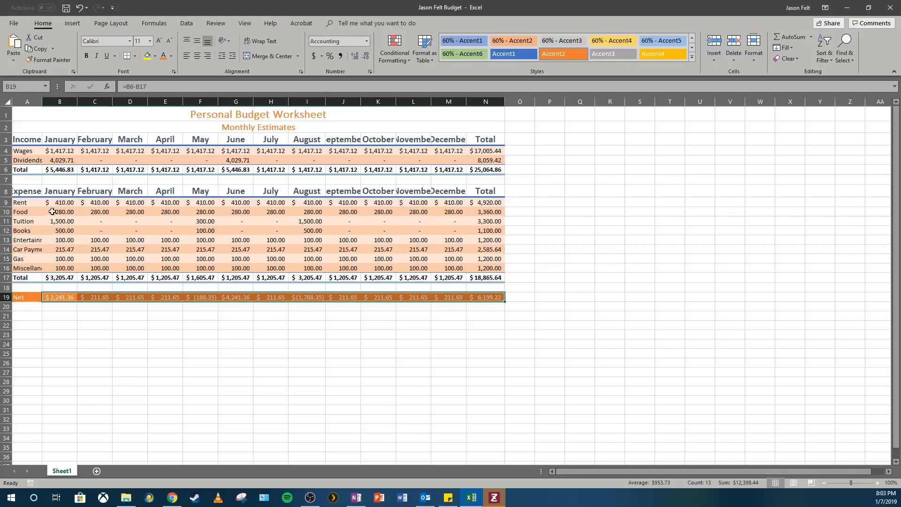
click(86, 202)
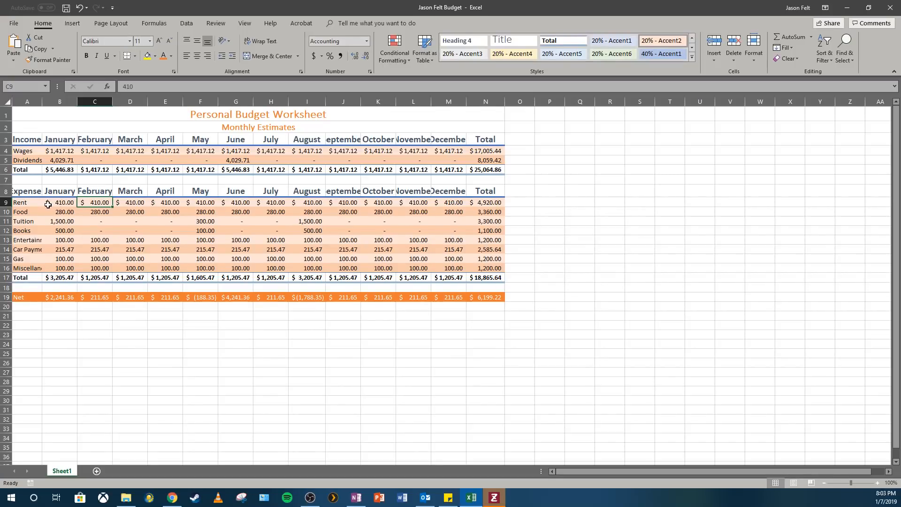
Try the Currency number format on January's Rent amount in B9, and undo it.
click(49, 203)
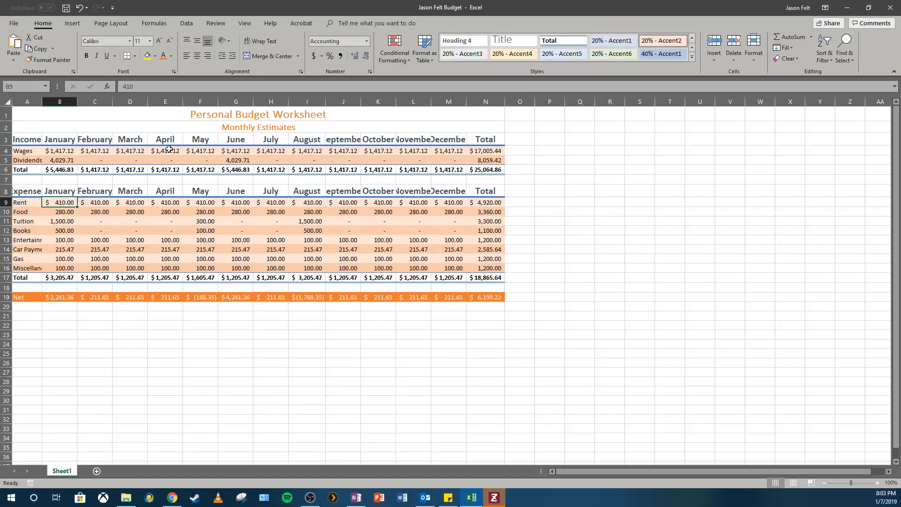
click(367, 41)
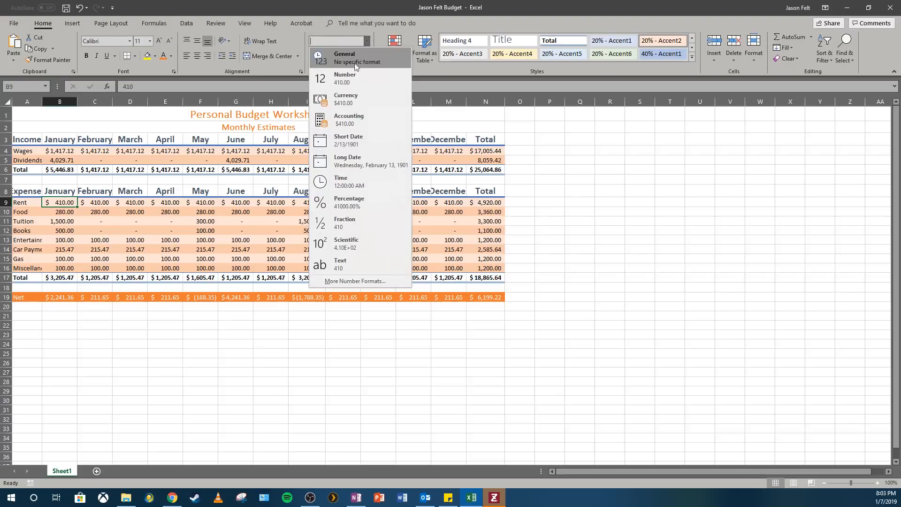
click(344, 99)
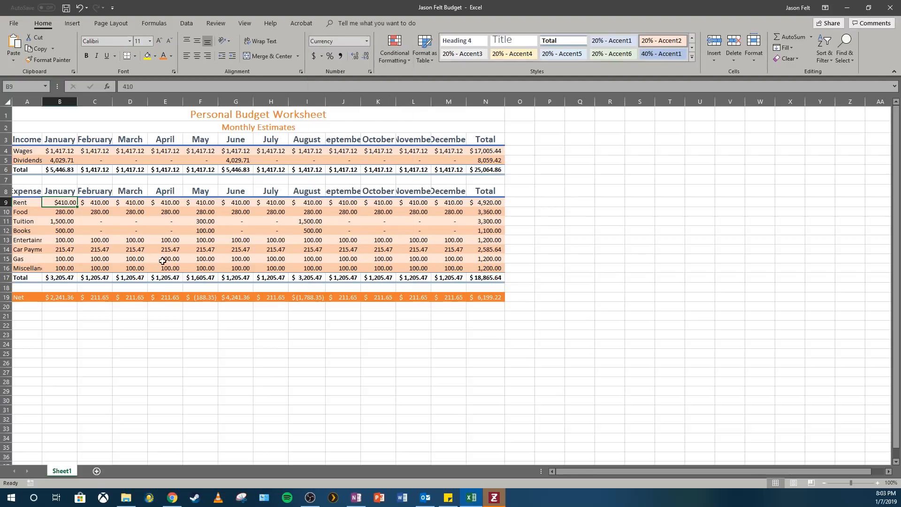
key(ctrl+z)
AutoFit the widths of columns A, B and C to their contents.
double_click(41, 101)
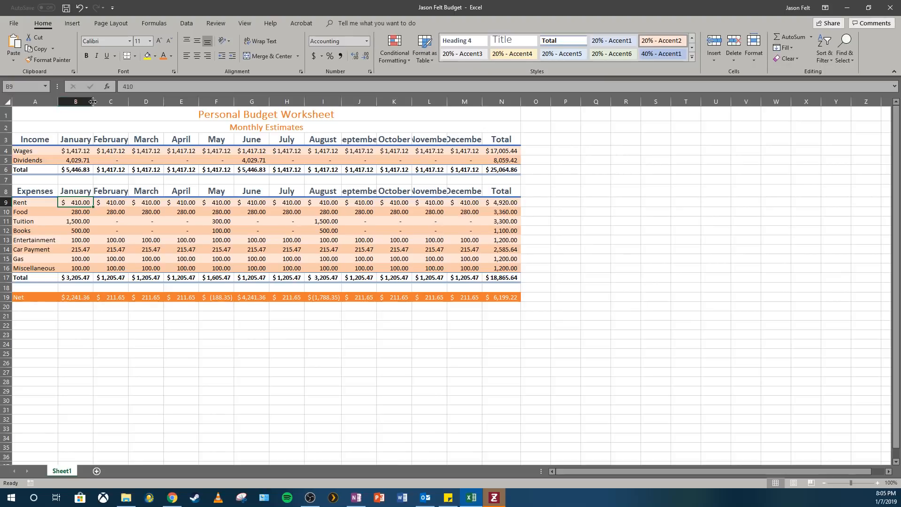
drag(93, 101, 93, 102)
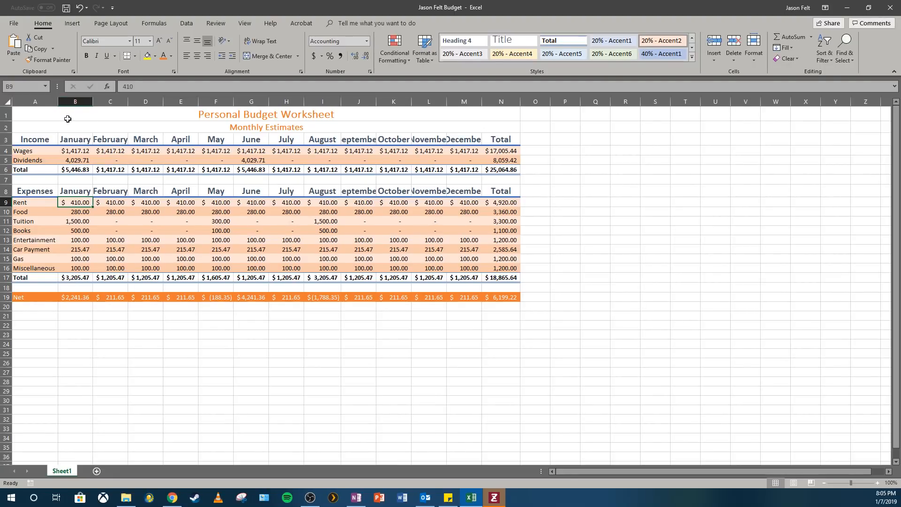
double_click(126, 101)
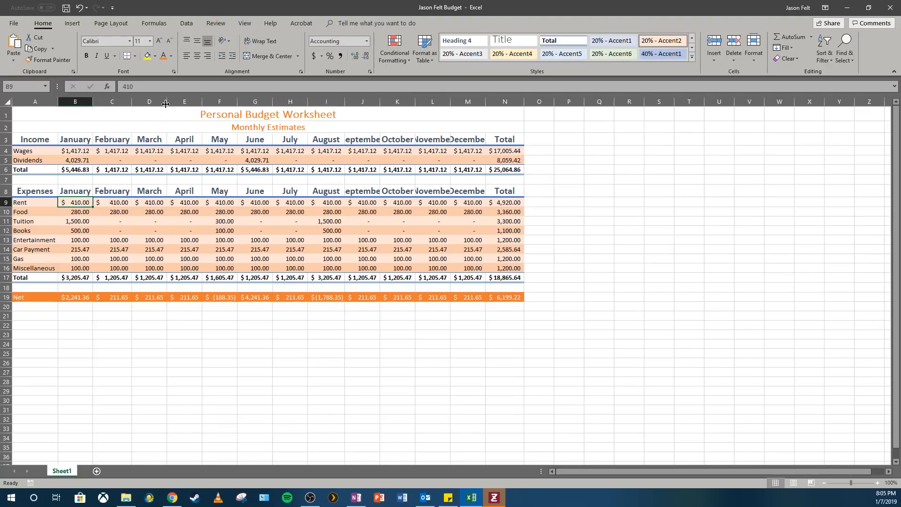
AutoFit the widths of columns D through N together so the month names and totals fit, and clear the column selection.
drag(151, 101, 500, 101)
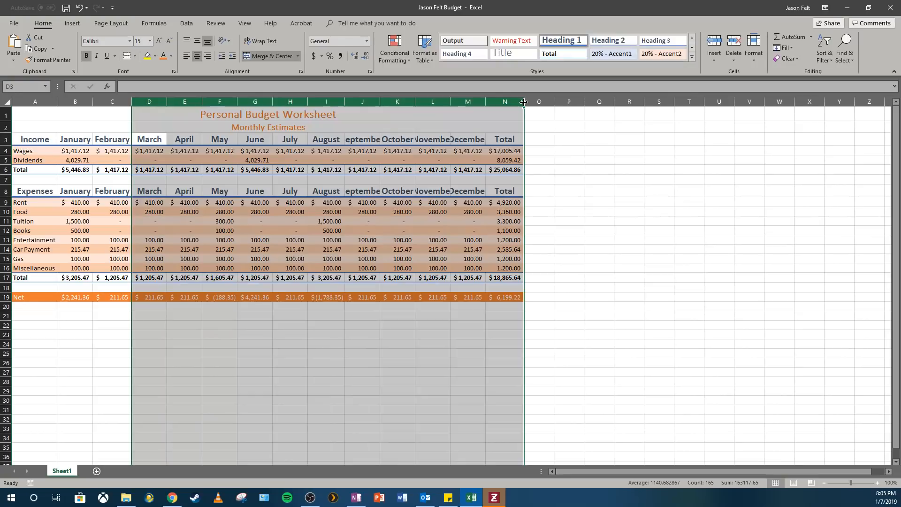
double_click(524, 102)
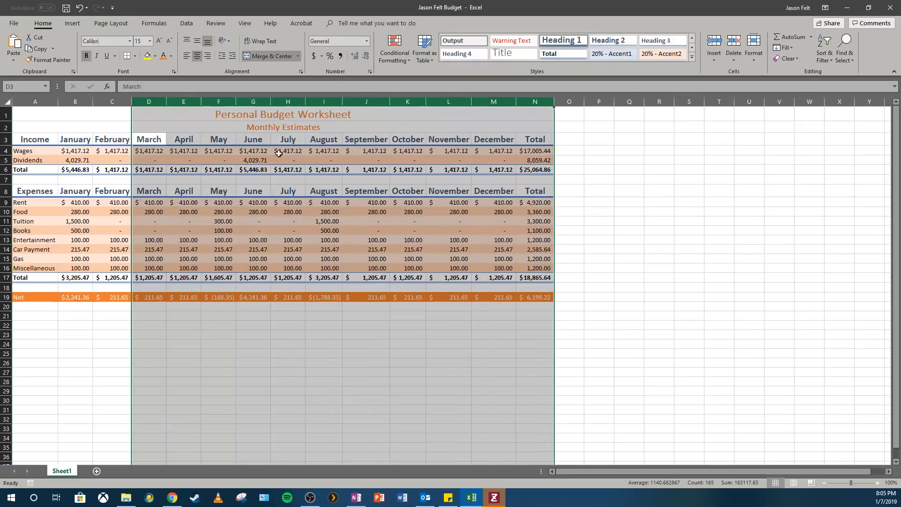
click(718, 238)
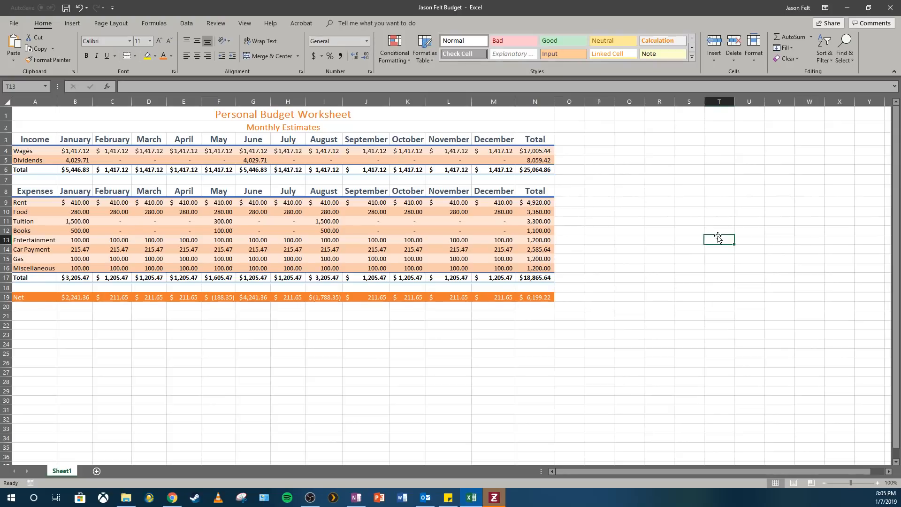
Inspect the underlying contents of February's Wages amount in C4 and January's income total in B6.
key(F2)
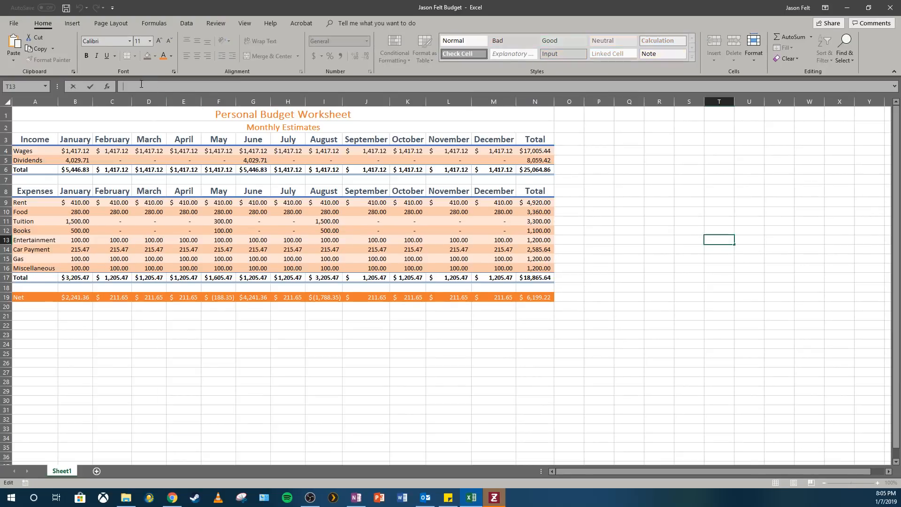
click(118, 151)
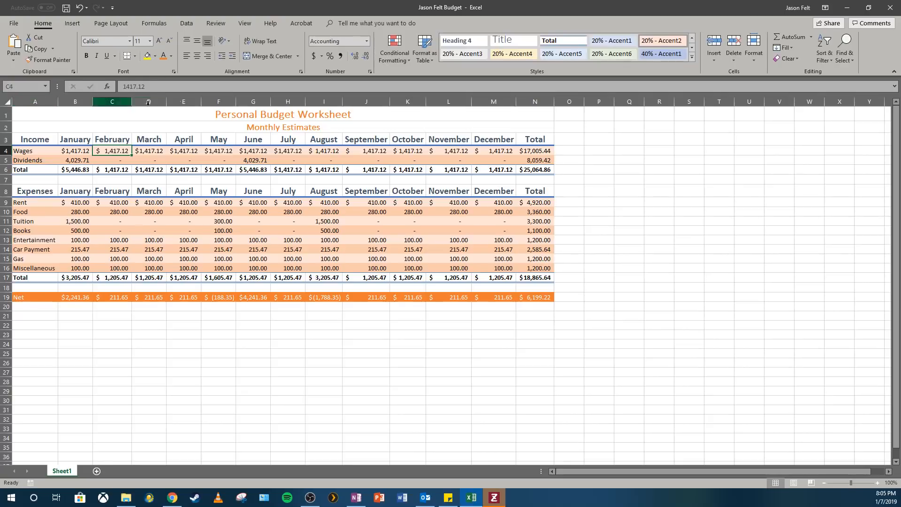
click(79, 170)
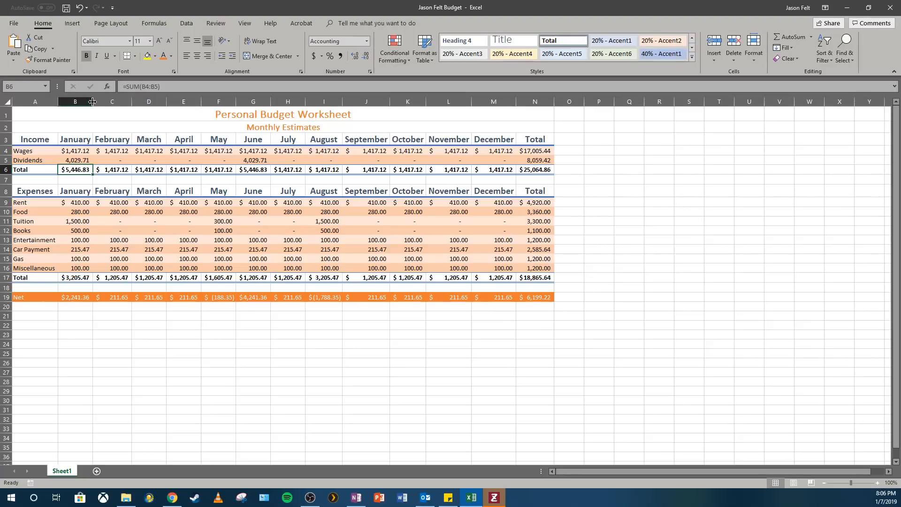
Go directly to cell N11, the Tuition total, by its cell reference.
click(25, 88)
text(N11)
key(Return)
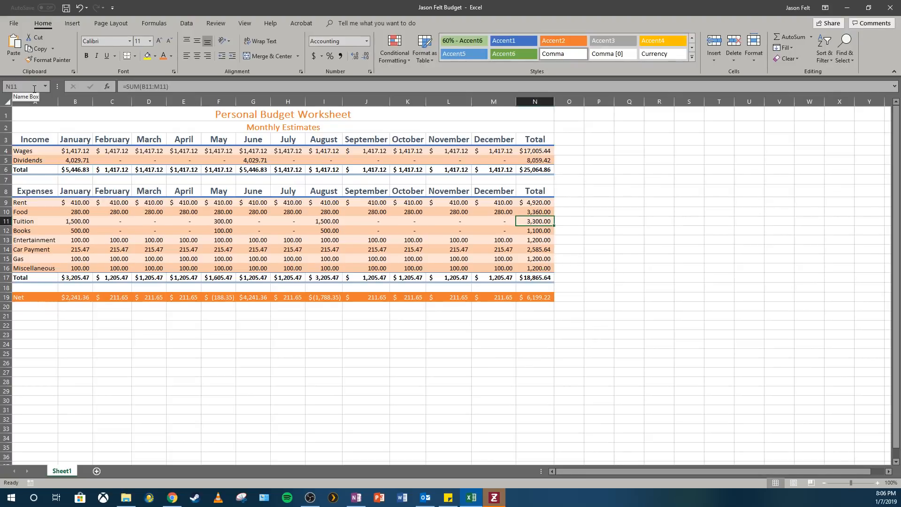
Move the active cell one cell at a time through the expense amounts, from N11 to August's Entertainment amount in I13.
key(Left)
key(Down)
key(Left)
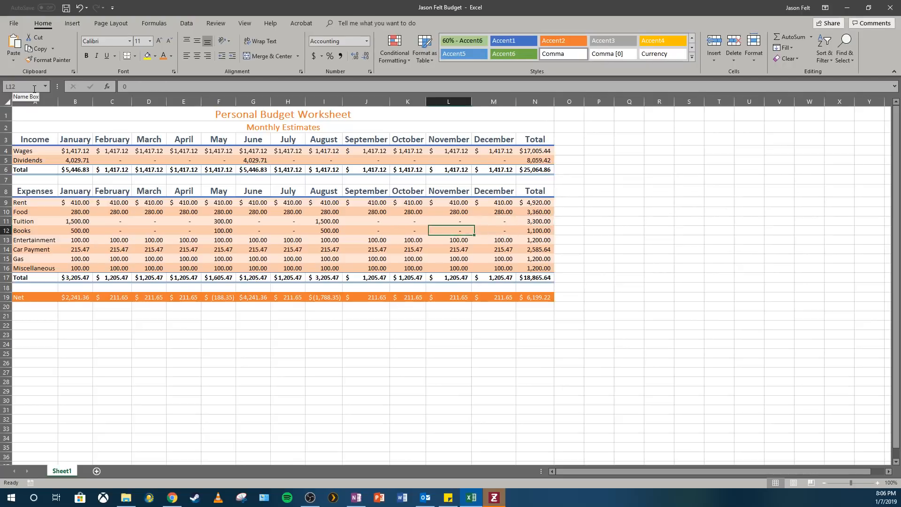
key(Left)
key(Left)
key(Up)
key(Up)
key(Up)
key(Right)
key(Right)
key(Down)
key(Down)
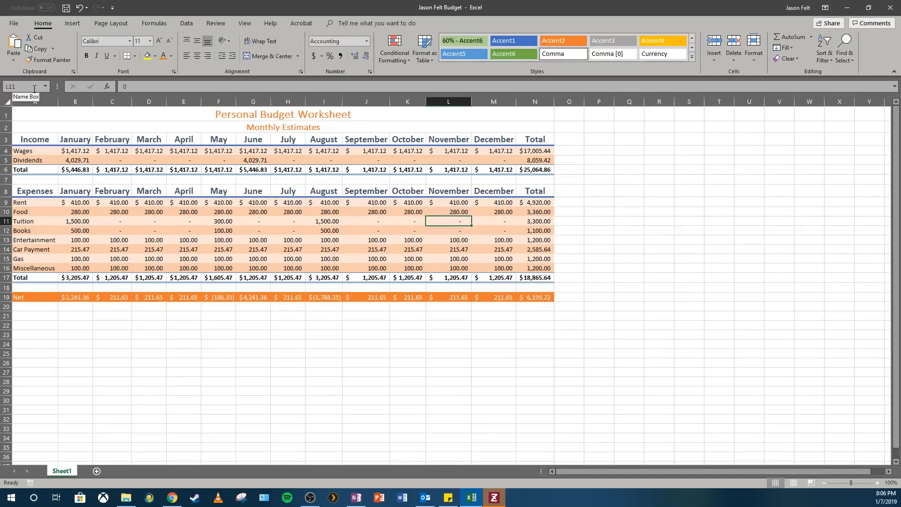
key(Down)
key(Down)
key(Left)
key(Left)
key(Left)
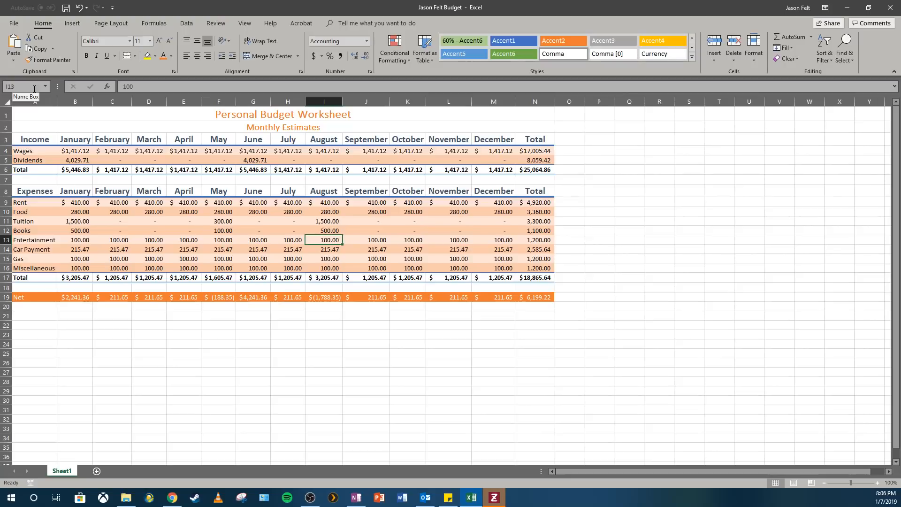